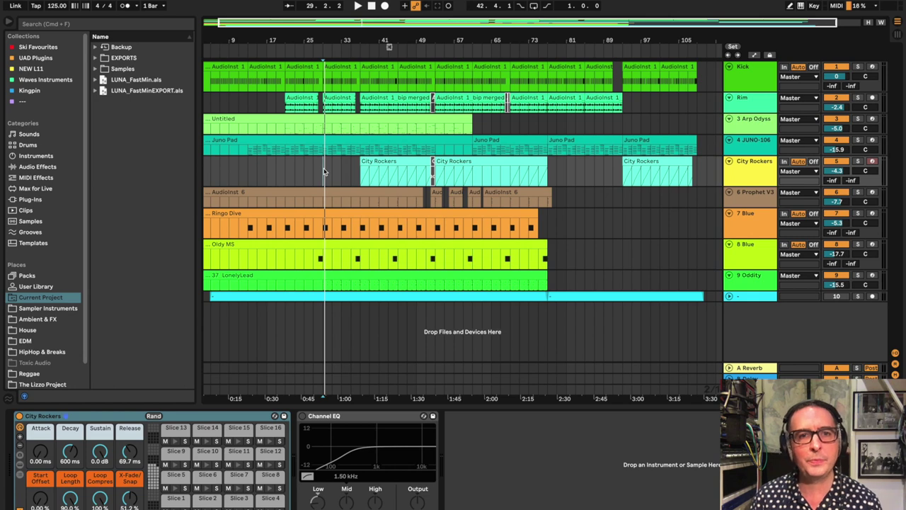
# Play the arrangement, glance at Session view, and zoom the timeline into the middle bars.
pyautogui.press('space')
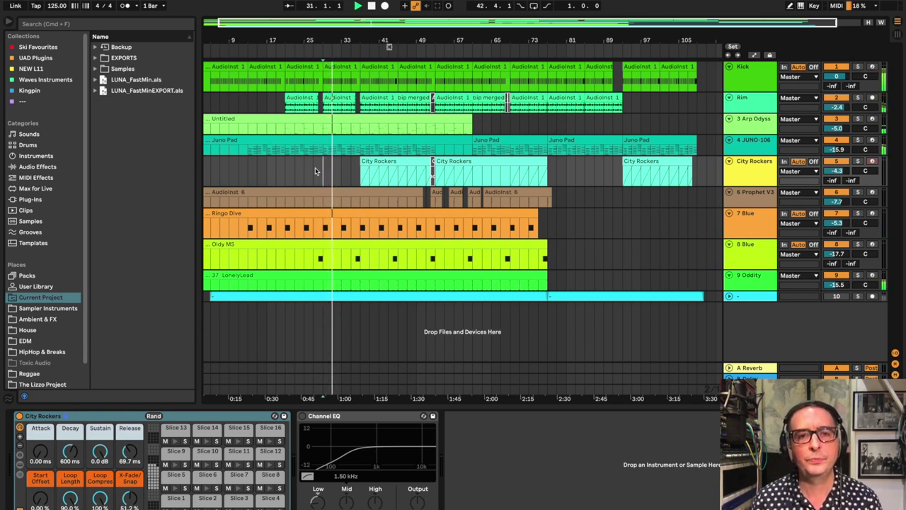
pyautogui.press('Tab')
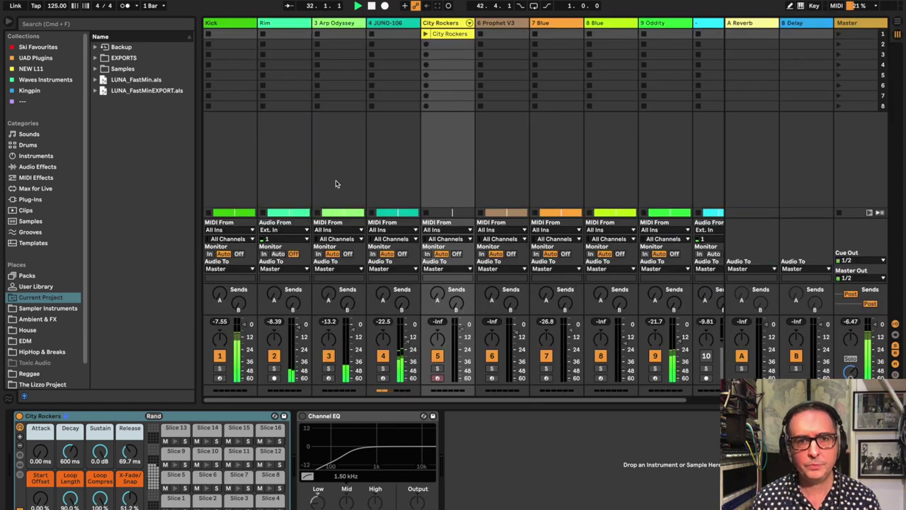
pyautogui.press('Tab')
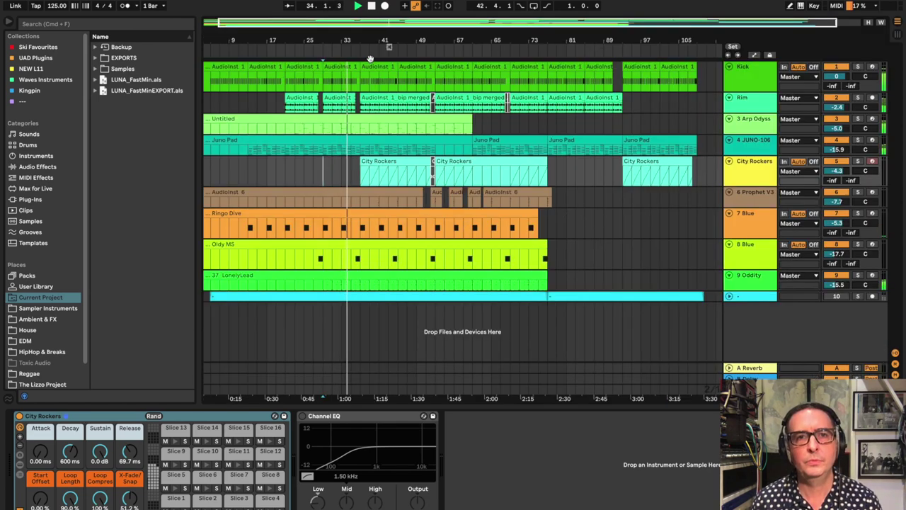
pyautogui.moveTo(363, 40); pyautogui.dragTo(363, 40)
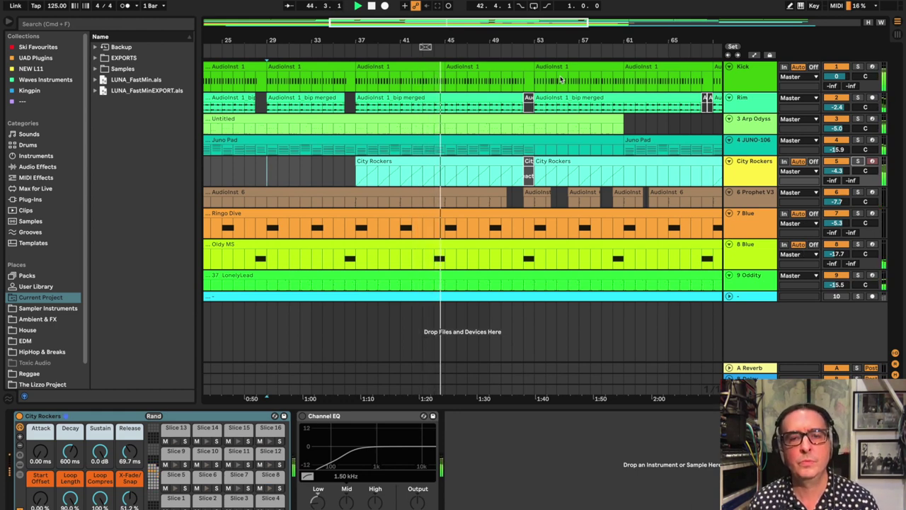
pyautogui.scroll(-1, 493, 364)
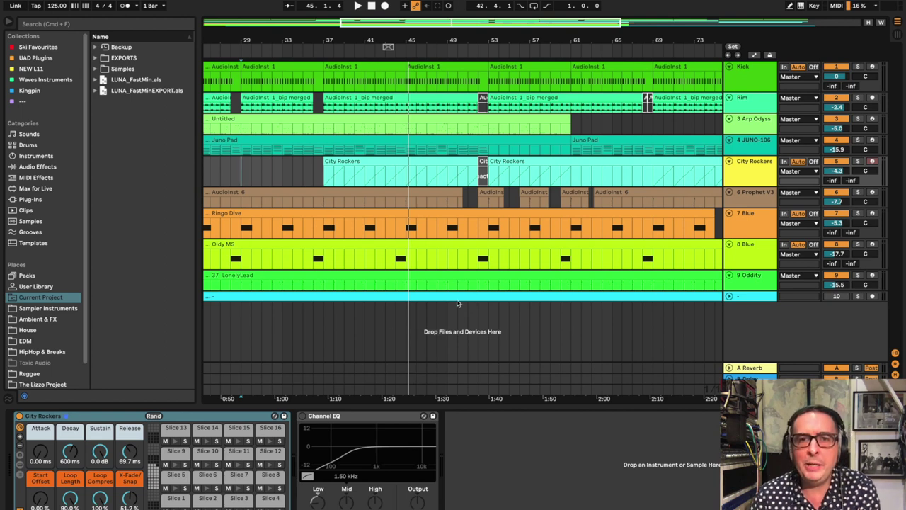
# Export the Prophet V3 clip near bar 53 as a MIDI file.
pyautogui.click(486, 196)
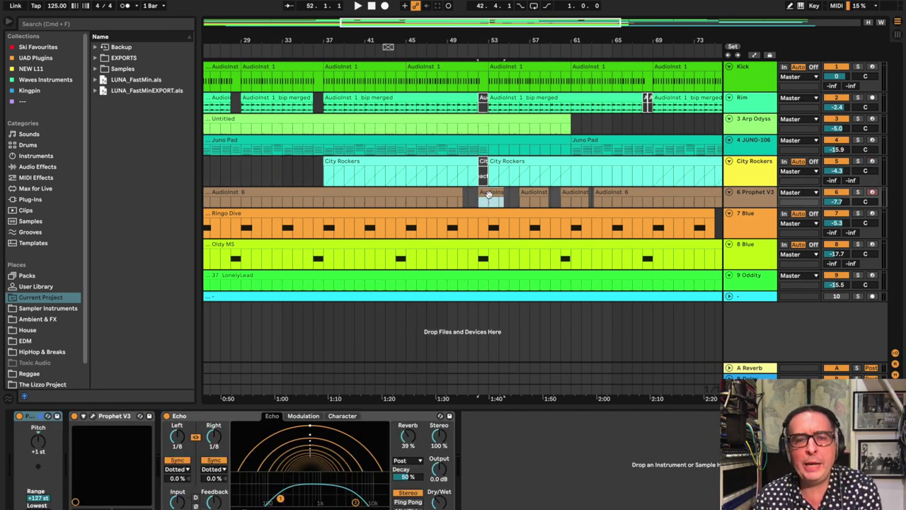
pyautogui.rightClick(489, 195)
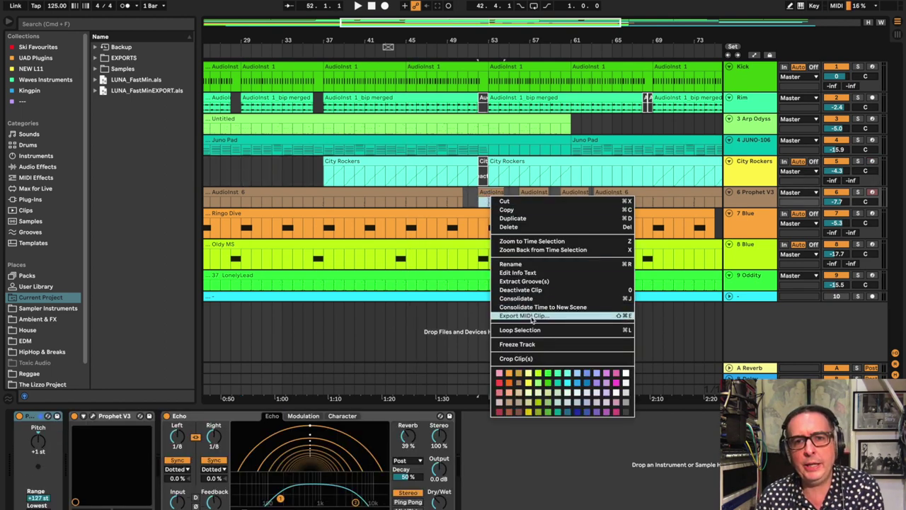
pyautogui.click(409, 315)
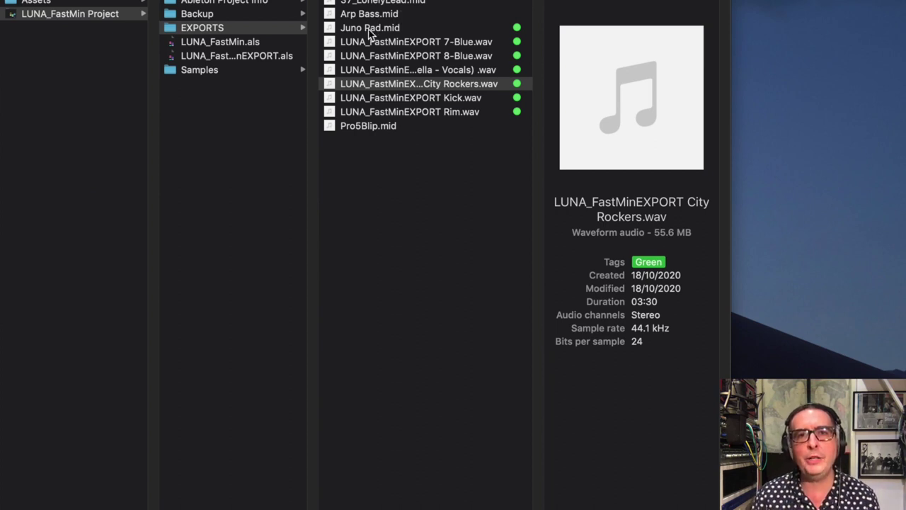
pyautogui.click(467, 141)
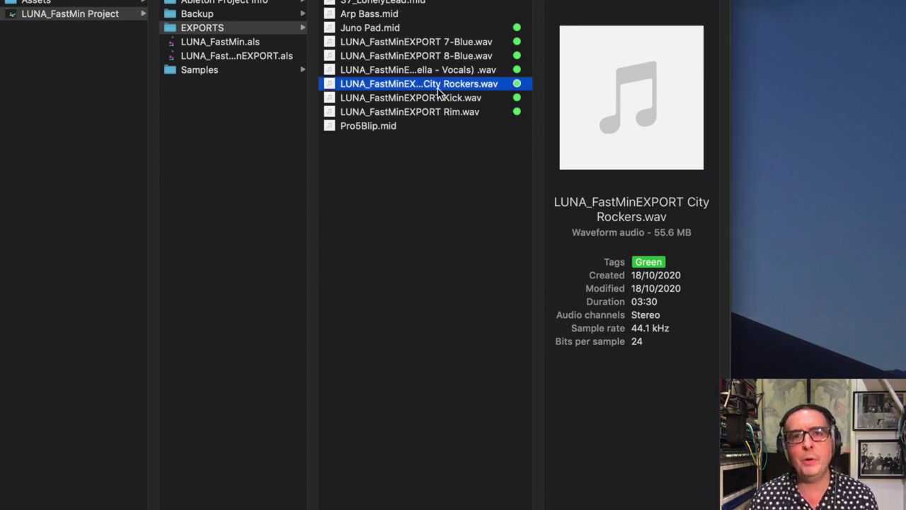
pyautogui.press('space')
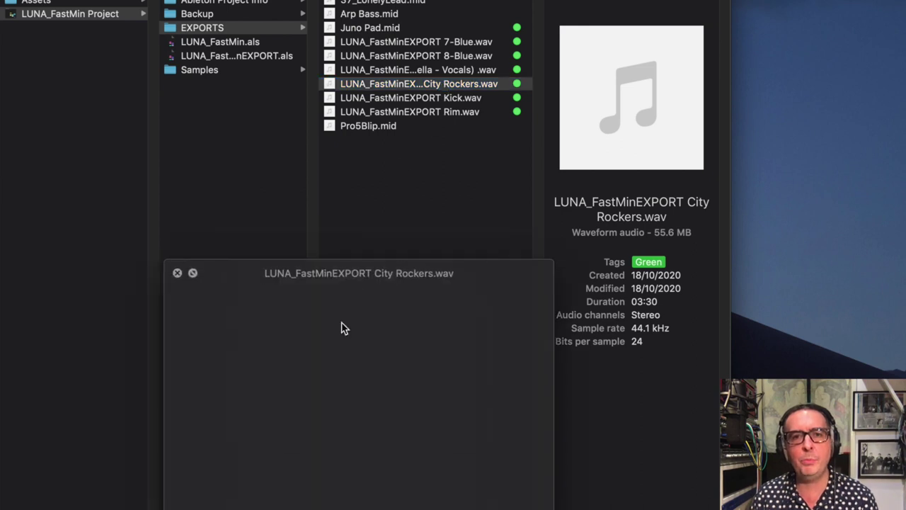
pyautogui.moveTo(367, 505); pyautogui.dragTo(368, 505)
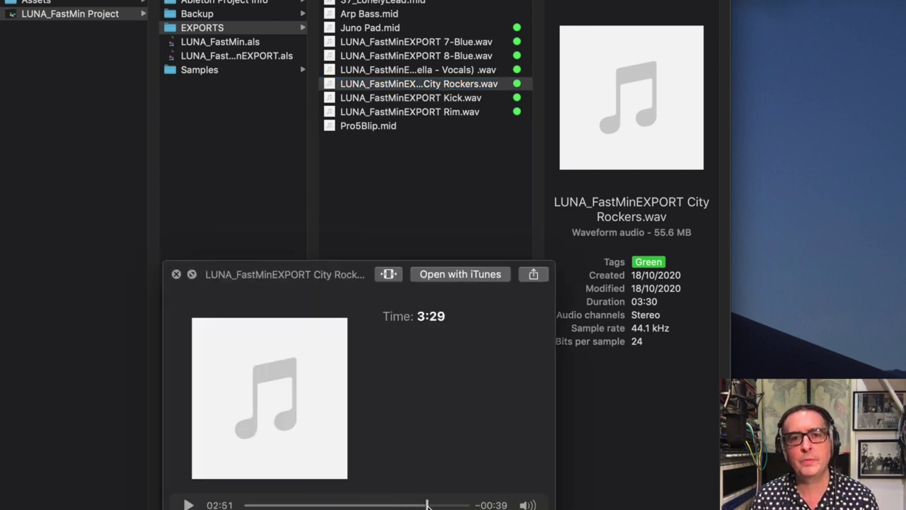
pyautogui.click(335, 505)
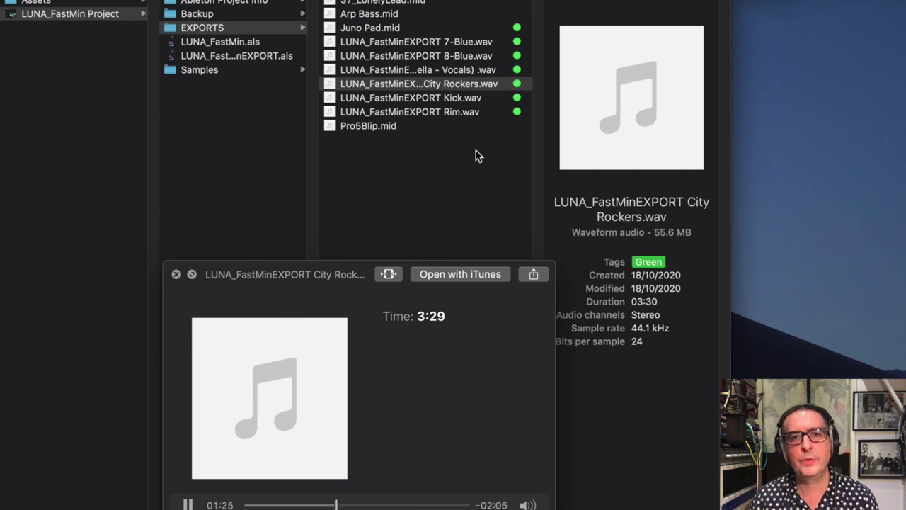
pyautogui.press('space')
pyautogui.click(453, 99)
pyautogui.press('space')
pyautogui.click(379, 505)
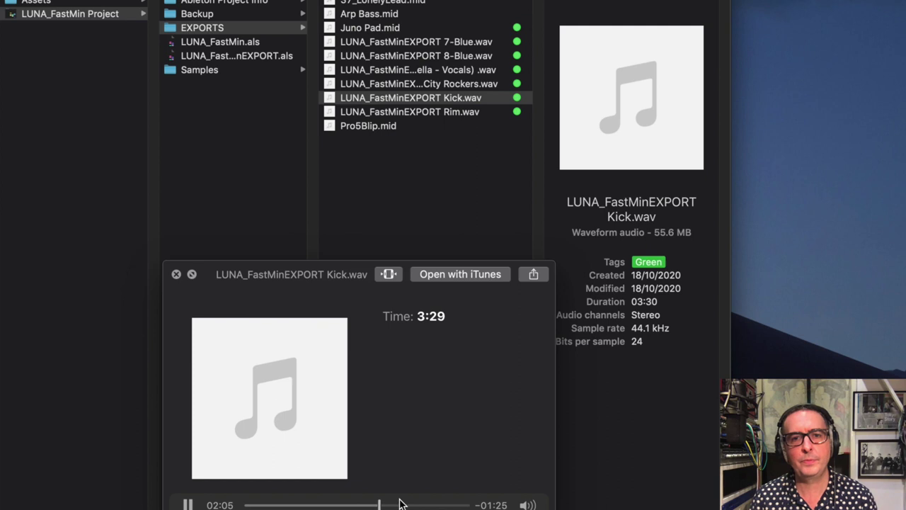
pyautogui.press('space')
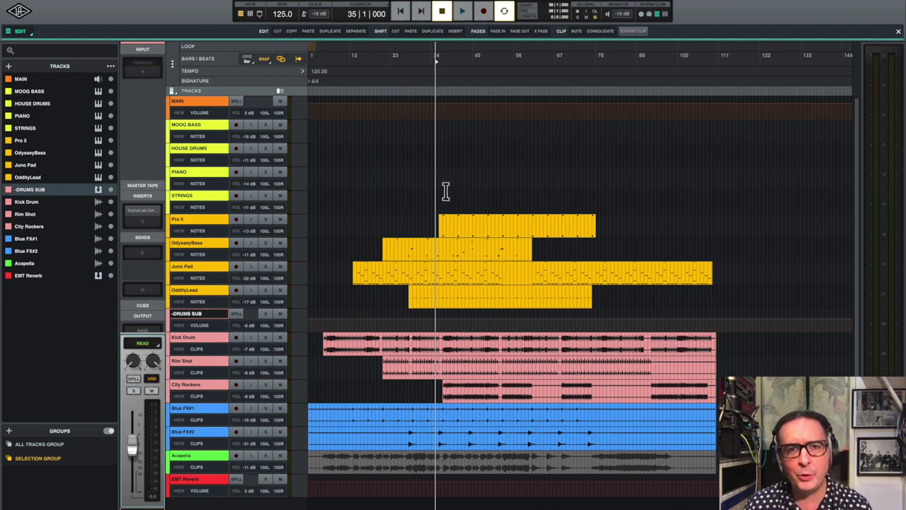
# Start playback and solo only the City Rockers track, leaving it selected.
pyautogui.press('space')
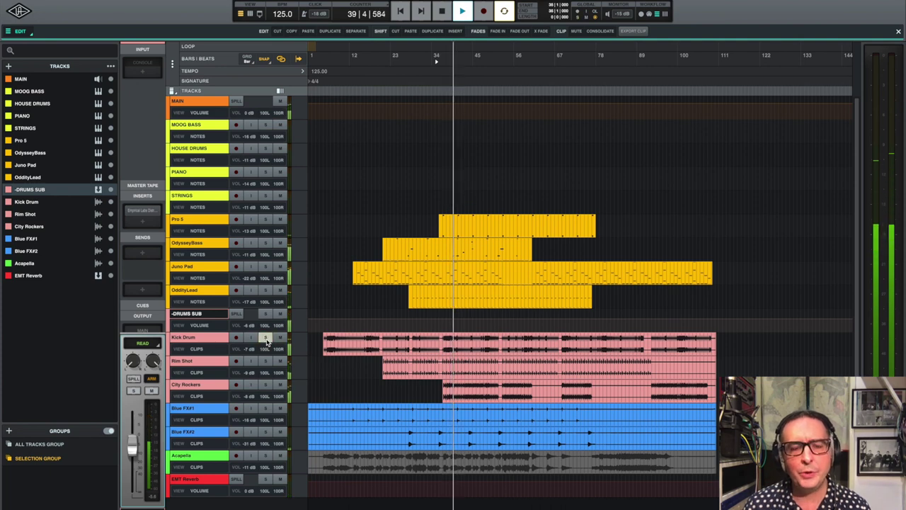
pyautogui.moveTo(266, 339); pyautogui.dragTo(265, 362)
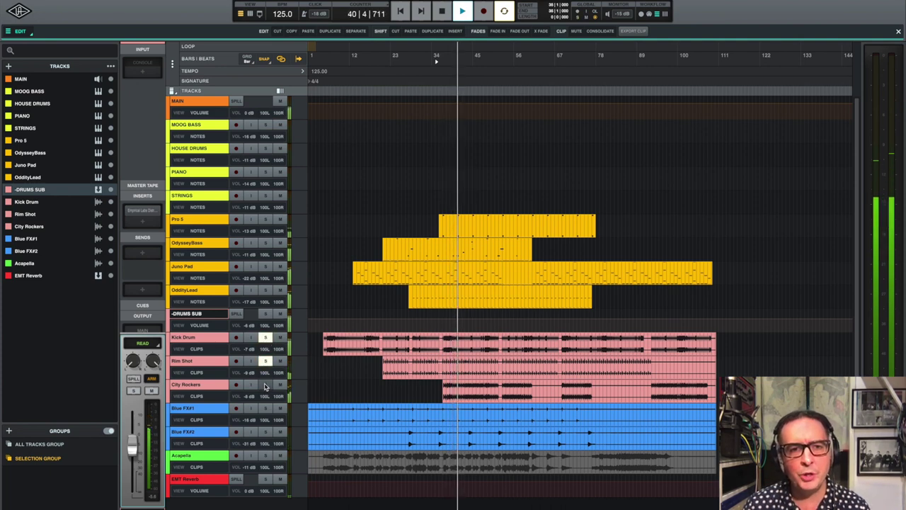
pyautogui.click(265, 385)
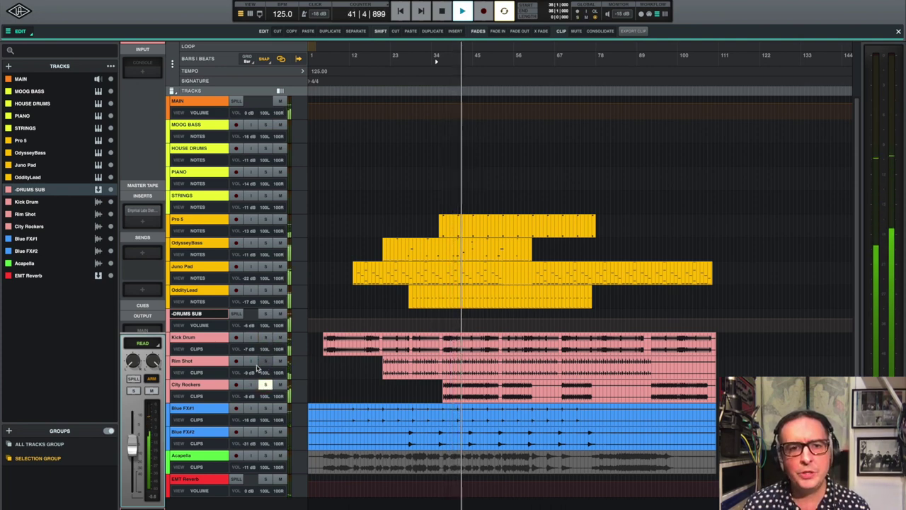
pyautogui.click(194, 385)
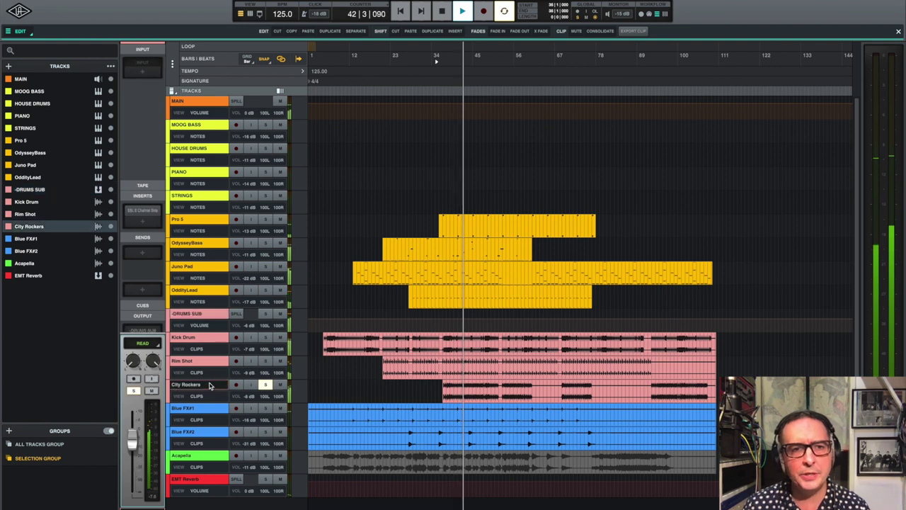
# Inspect City Rockers' SSL E Channel Strip insert, then unsolo City Rockers.
pyautogui.click(142, 211)
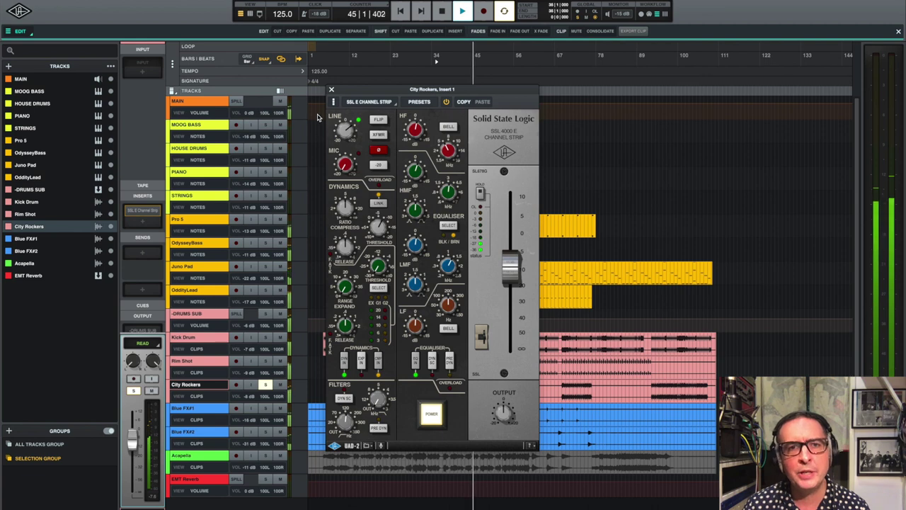
pyautogui.click(330, 90)
pyautogui.click(265, 384)
# Solo the -DRUMS SUB bus, inspect its Distressor, then unsolo and stop playback.
pyautogui.click(265, 313)
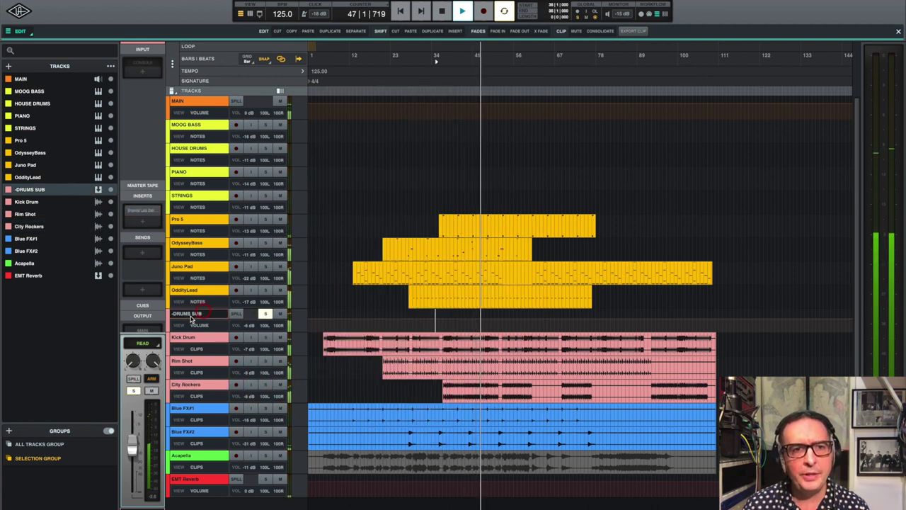
pyautogui.click(142, 212)
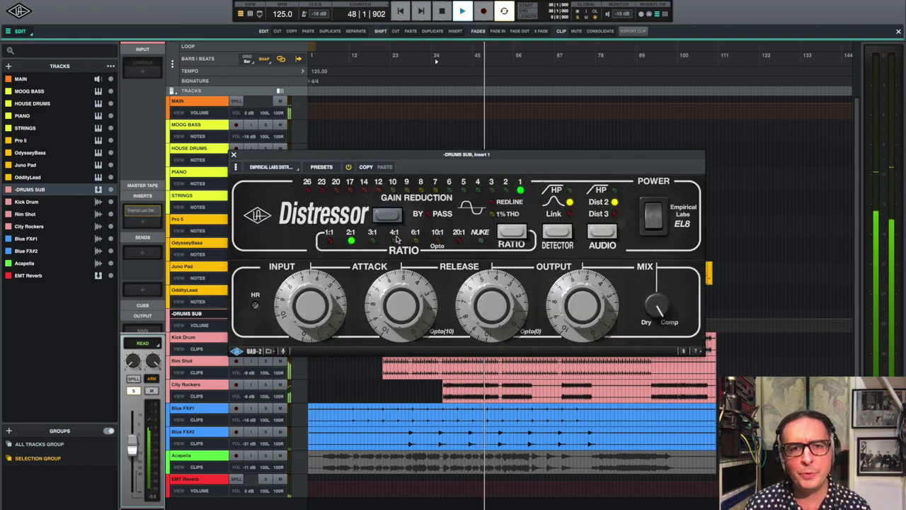
pyautogui.click(233, 154)
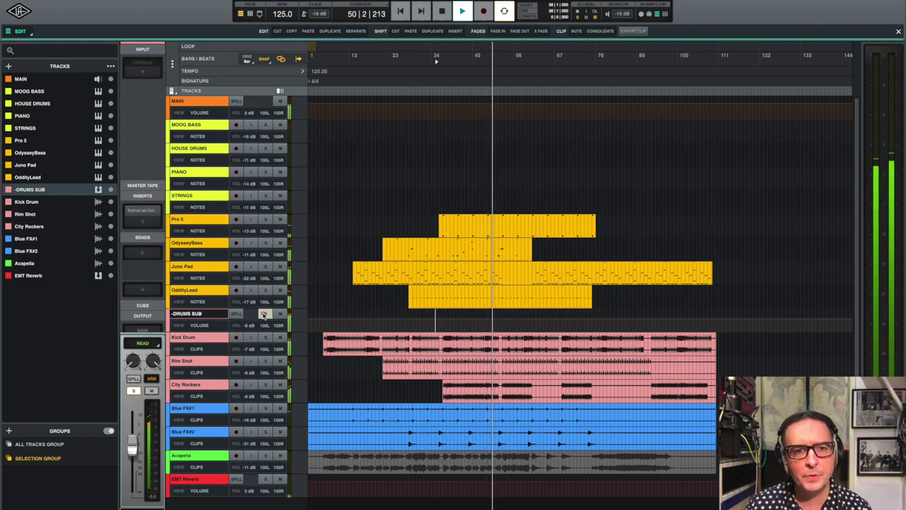
pyautogui.click(266, 314)
pyautogui.press('space')
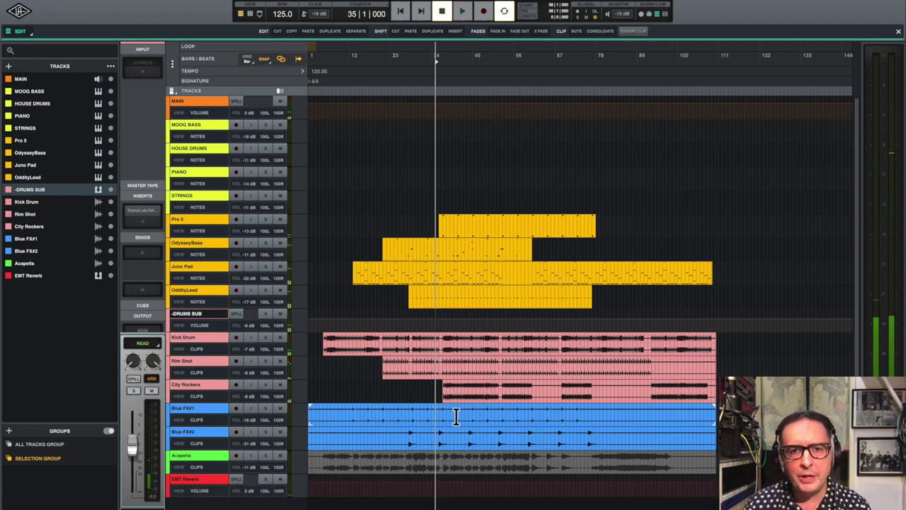
# Audition the Blue FX#2 track soloed from bar 45, then unsolo it and stop.
pyautogui.click(473, 190)
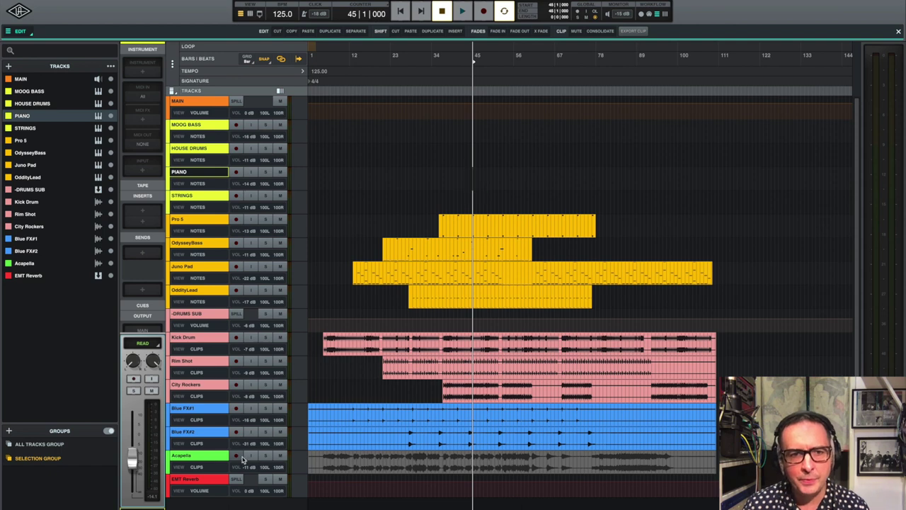
pyautogui.click(265, 433)
pyautogui.press('space')
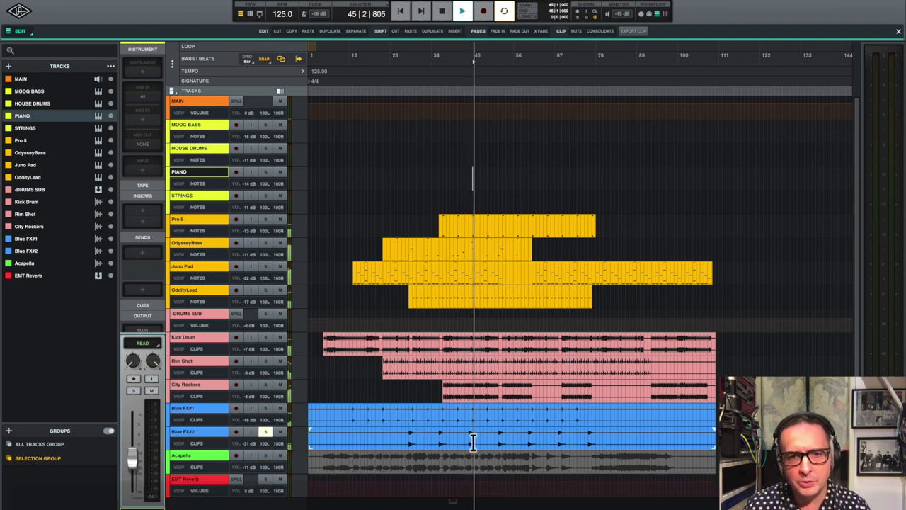
pyautogui.click(473, 435)
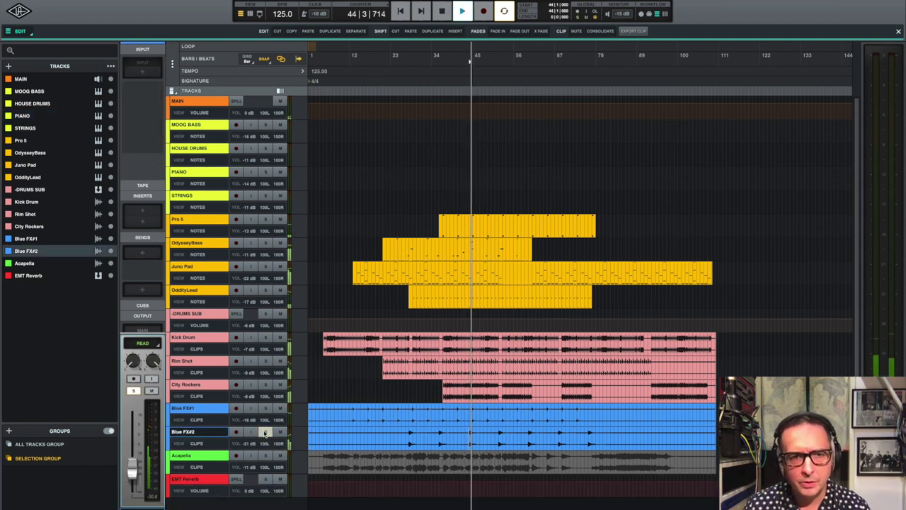
pyautogui.click(266, 432)
pyautogui.press('space')
# Audition Blue FX#1 soloed from bar 41 and select the Pro 5 track.
pyautogui.click(265, 408)
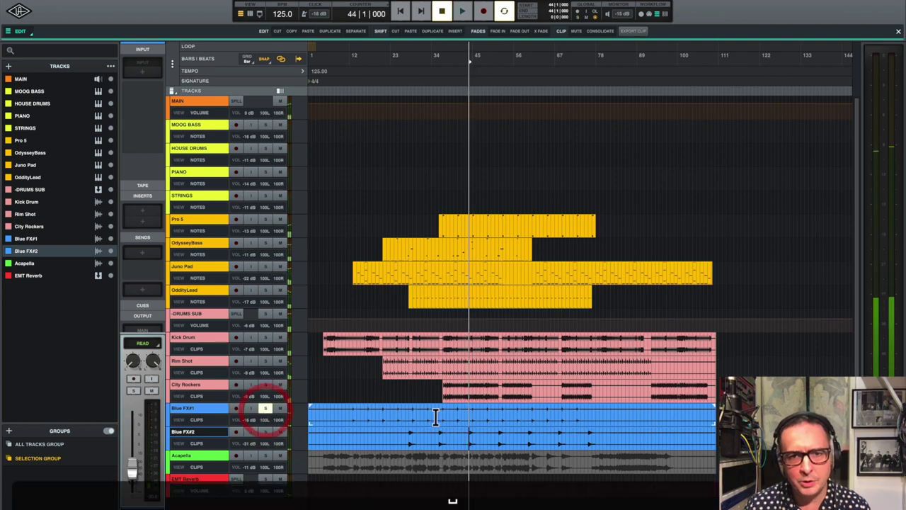
pyautogui.click(457, 415)
pyautogui.press('space')
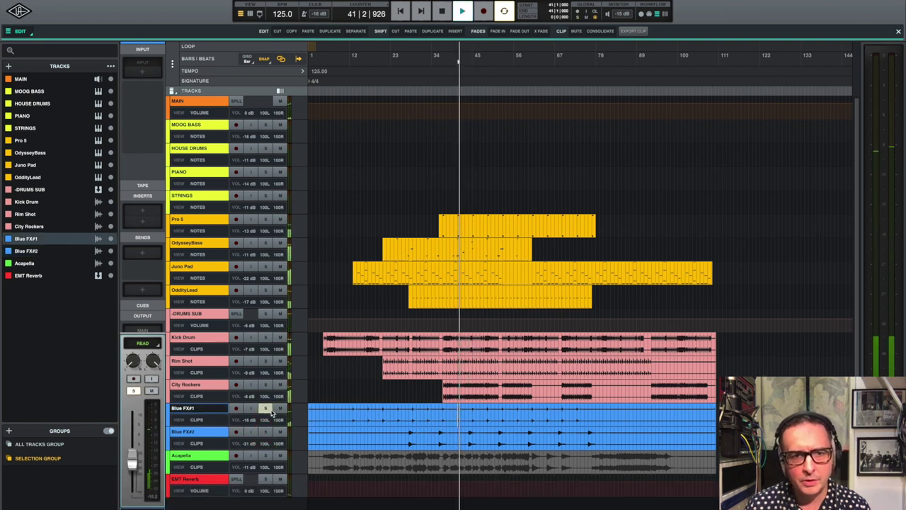
pyautogui.click(491, 221)
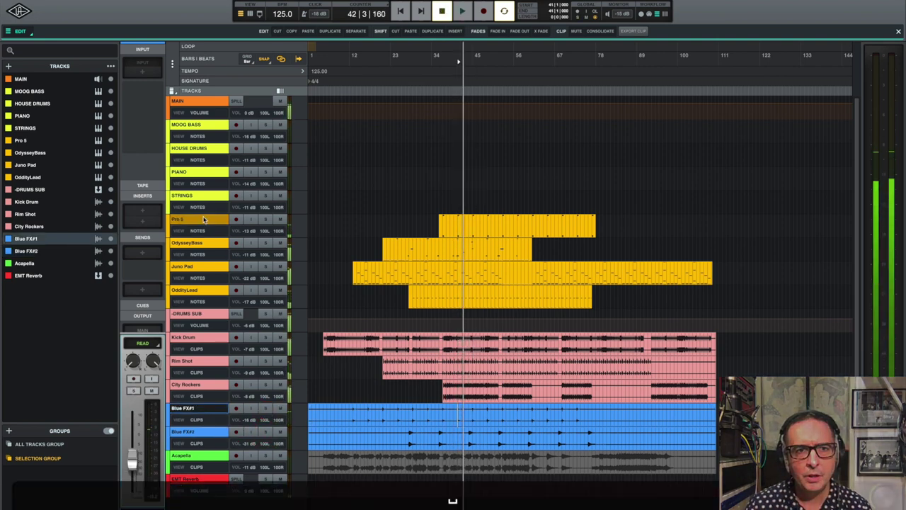
# Stop playback and inspect the Pro 5 track's Prophet V instrument.
pyautogui.press('space')
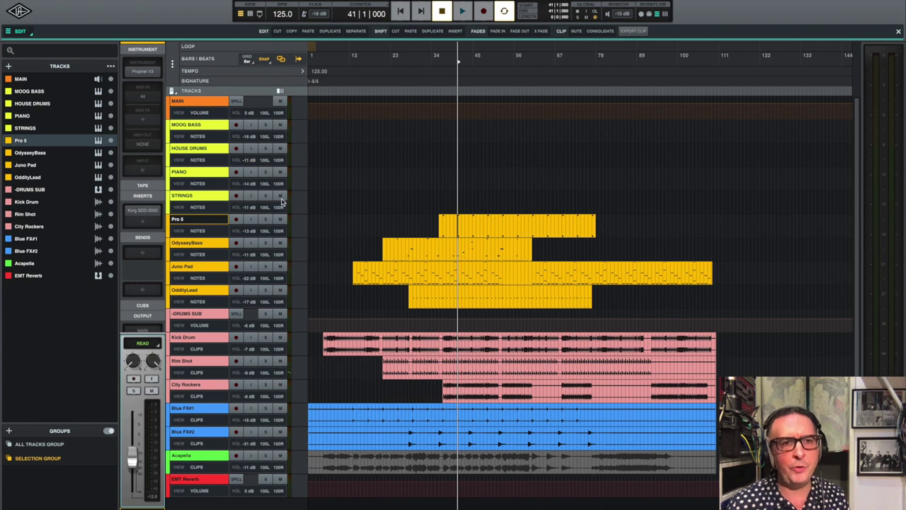
pyautogui.click(142, 74)
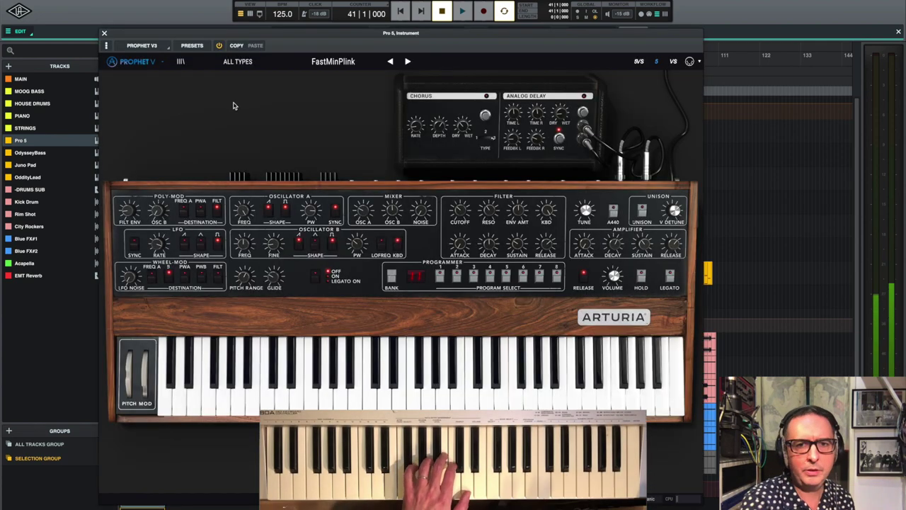
pyautogui.click(104, 32)
# Inspect the Korg SDD-3000 delay on Pro 5, then select the OdysseyBass track.
pyautogui.click(144, 210)
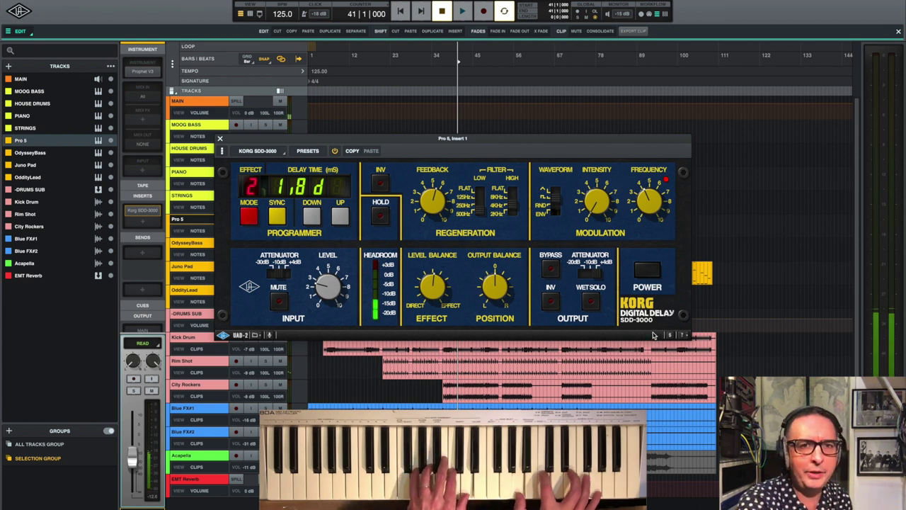
pyautogui.click(220, 139)
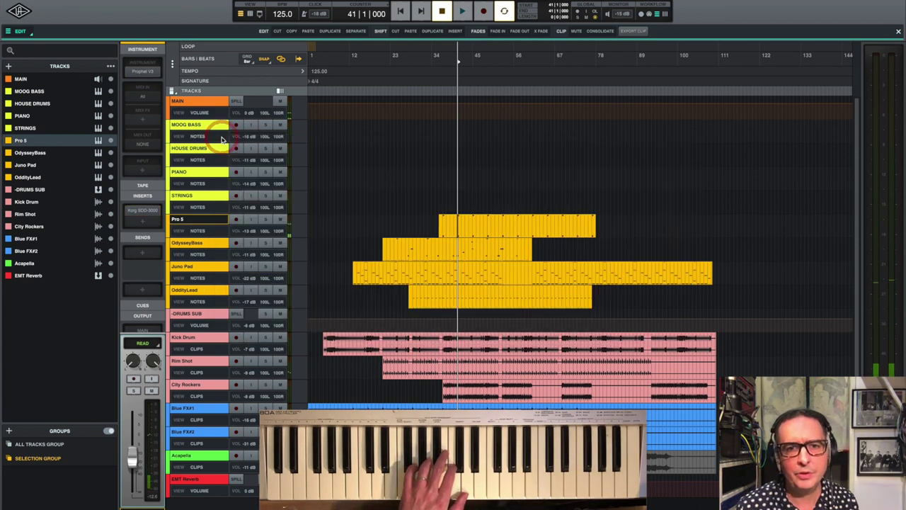
pyautogui.click(207, 245)
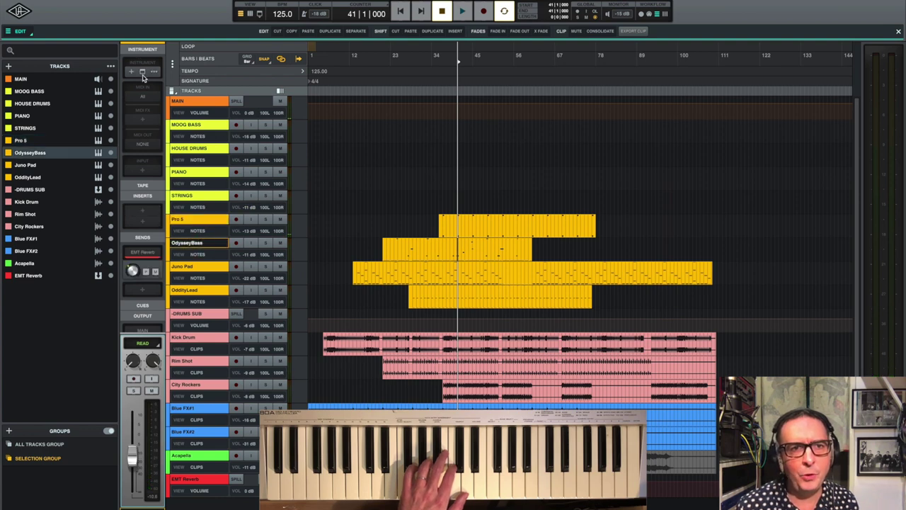
# Inspect the OdysseyBass Odyssey instrument, then select the Juno Pad track.
pyautogui.click(143, 74)
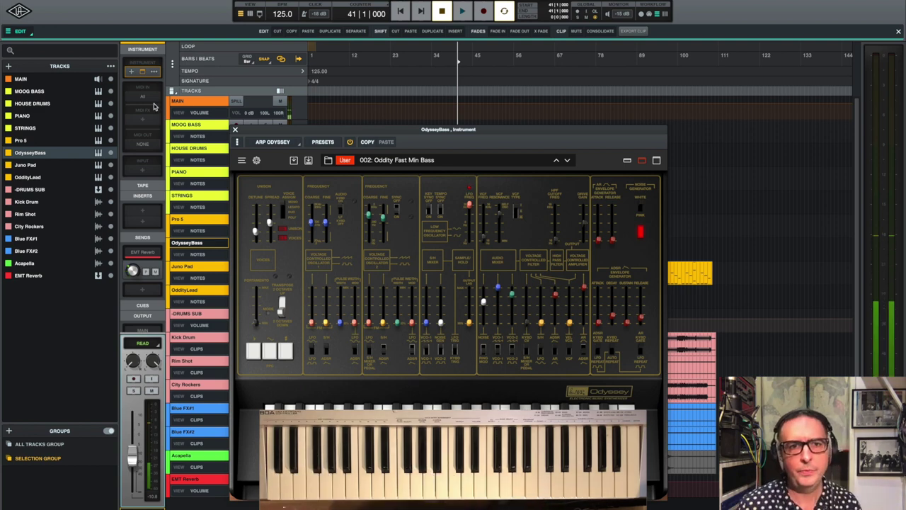
pyautogui.click(236, 131)
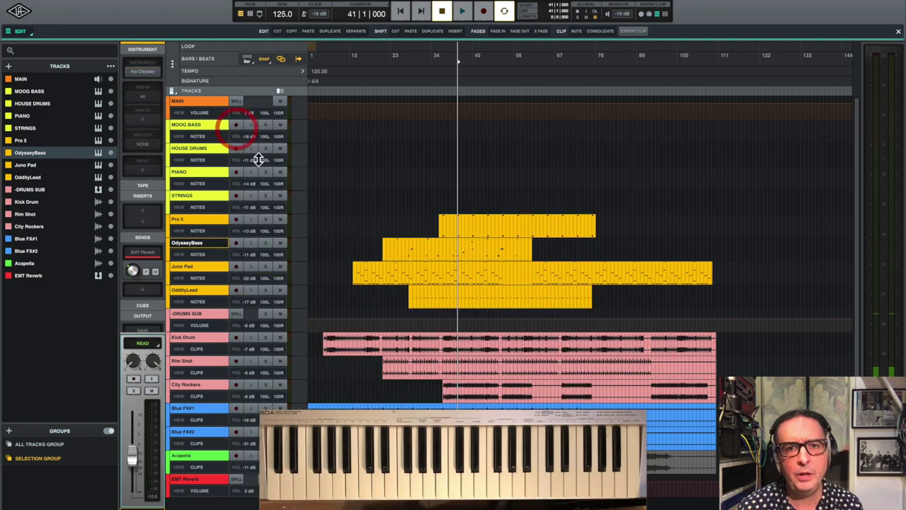
pyautogui.click(205, 274)
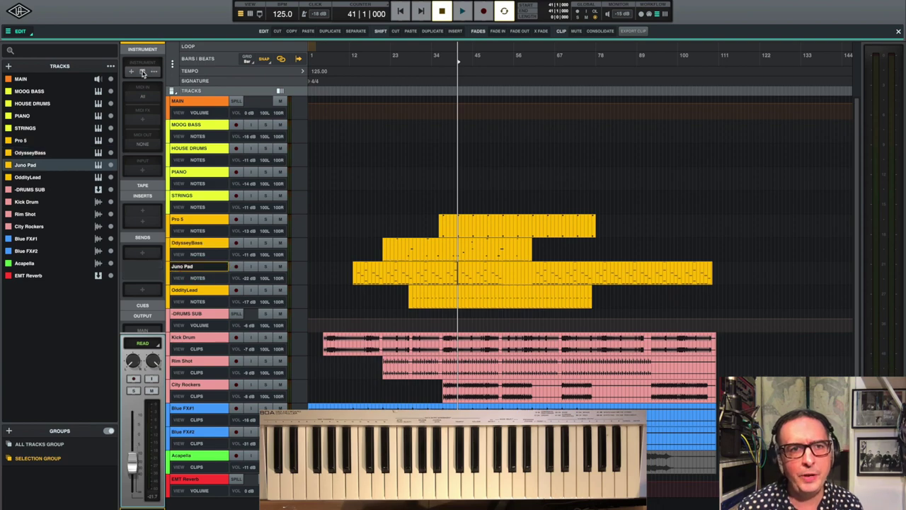
# Solo and play Juno Pad while lowering its Juno-106 VCF frequency from 56 to 41.
pyautogui.click(142, 73)
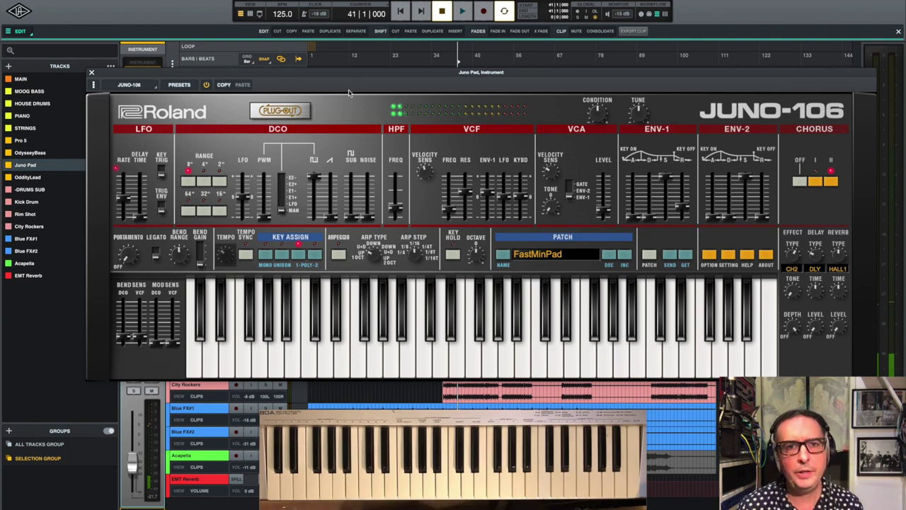
pyautogui.moveTo(357, 78); pyautogui.dragTo(294, 328)
pyautogui.click(263, 269)
pyautogui.press('space')
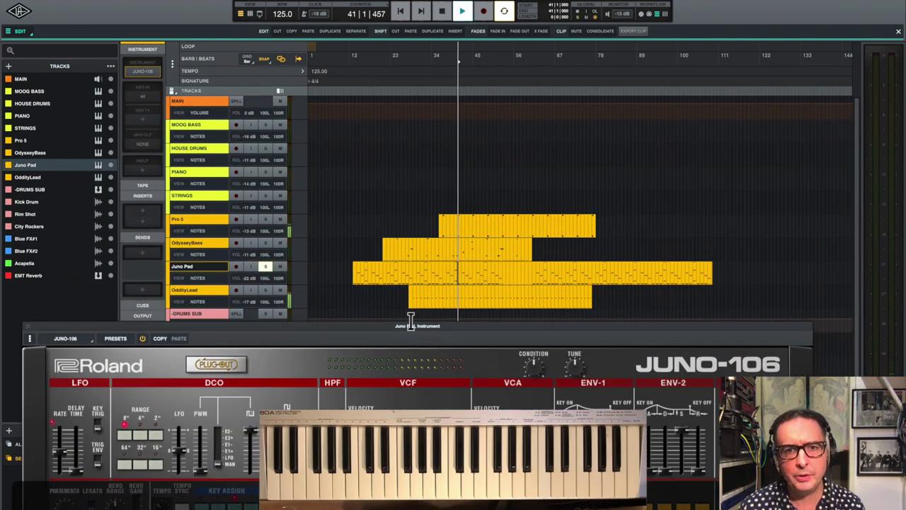
pyautogui.moveTo(425, 326); pyautogui.dragTo(430, 138)
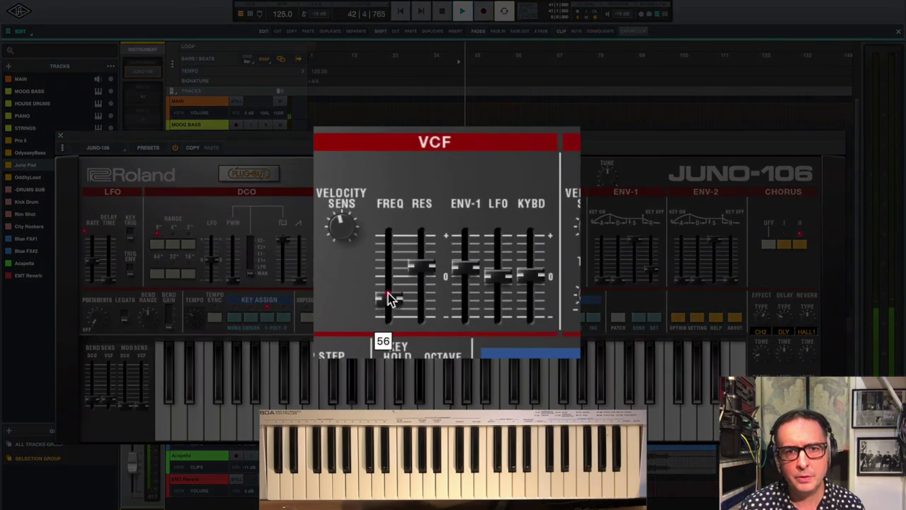
pyautogui.moveTo(389, 299); pyautogui.dragTo(391, 298)
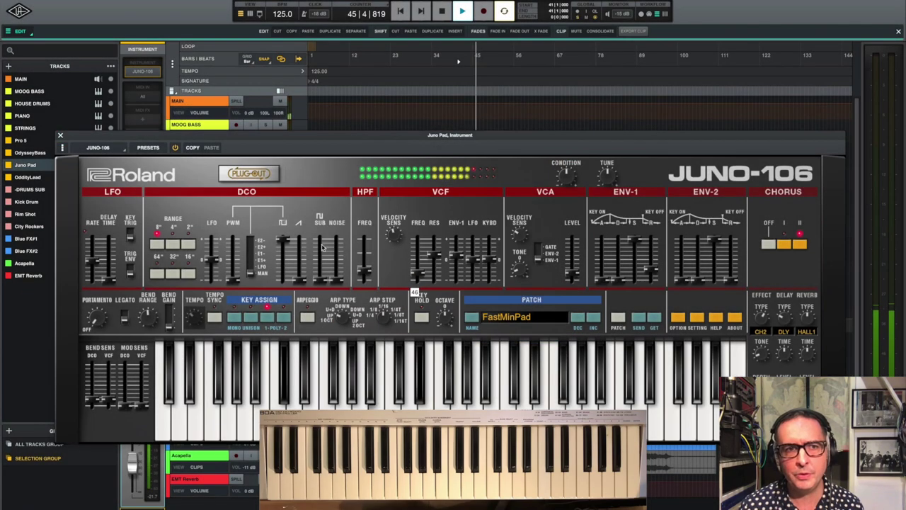
pyautogui.press('Escape')
pyautogui.press('space')
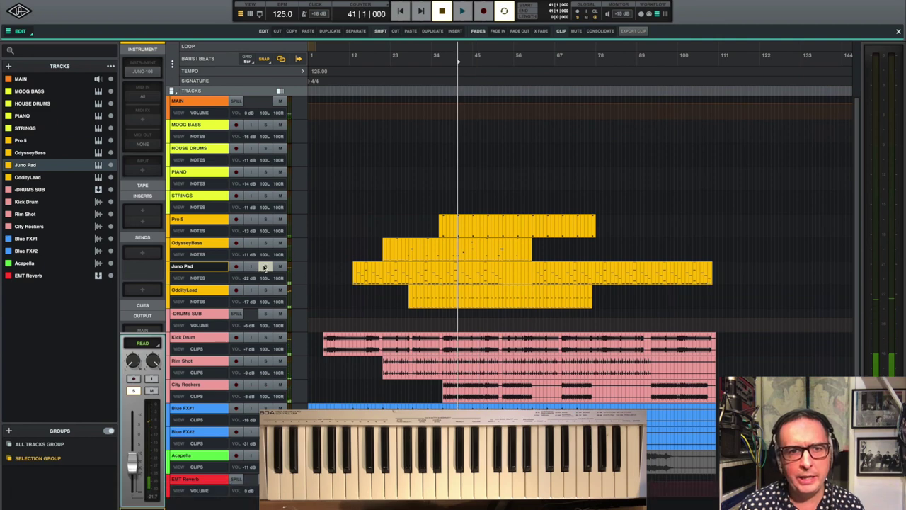
# Select OddityLead, check its Oddity synth, and open its EMT 250 reverb insert.
pyautogui.click(183, 291)
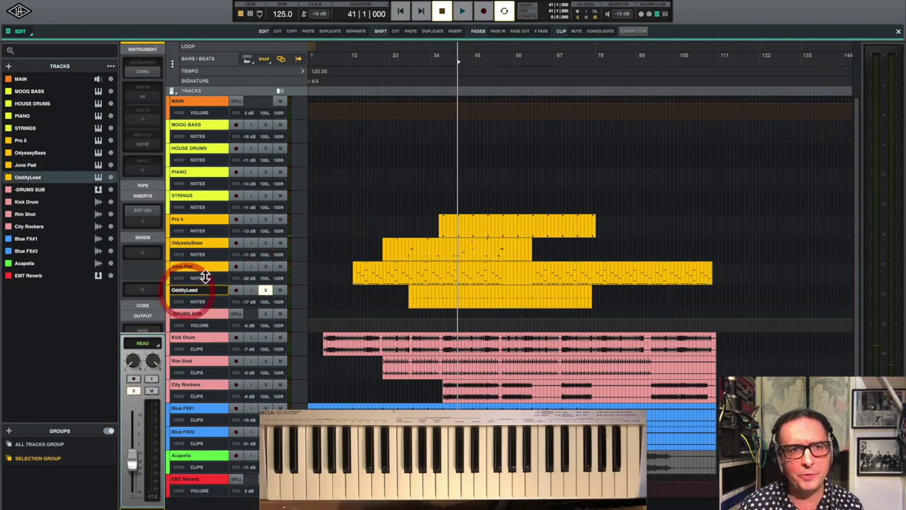
pyautogui.click(142, 73)
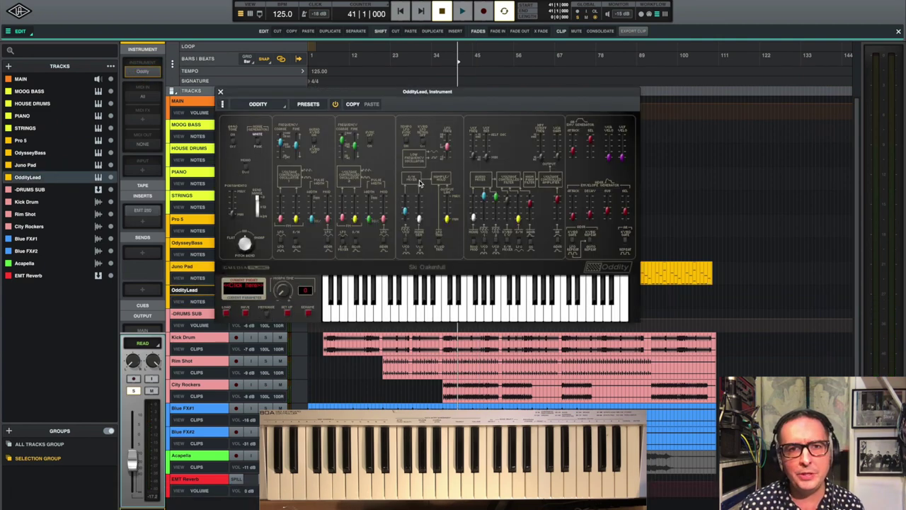
pyautogui.moveTo(404, 99); pyautogui.dragTo(434, 133)
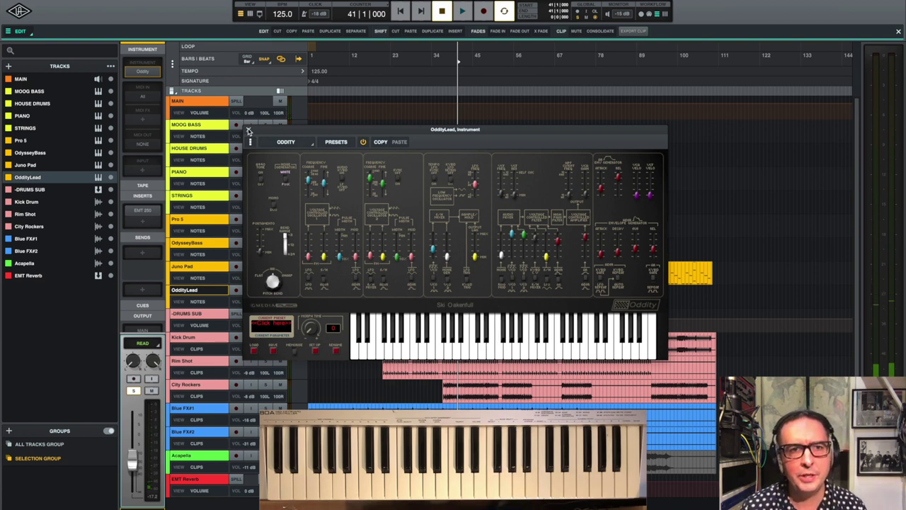
pyautogui.click(249, 131)
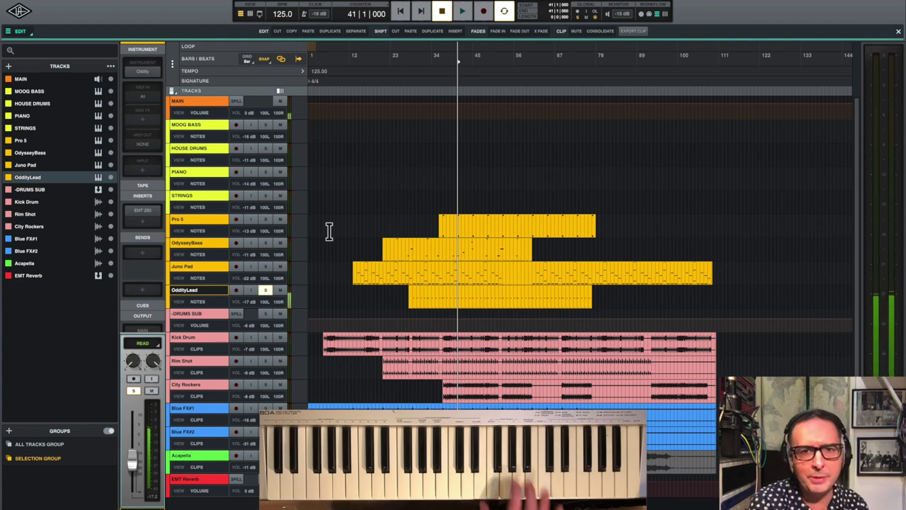
pyautogui.click(142, 211)
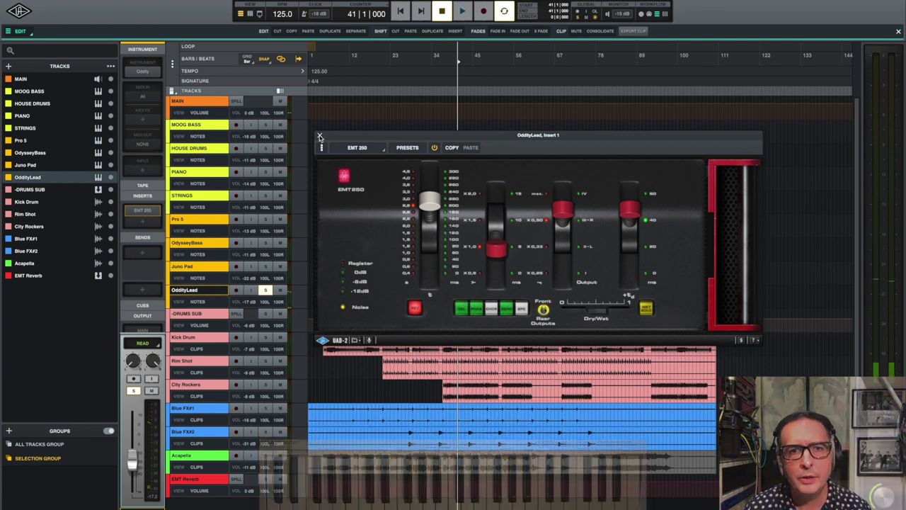
# Close the EMT 250 window and play briefly from bar 26.
pyautogui.click(319, 134)
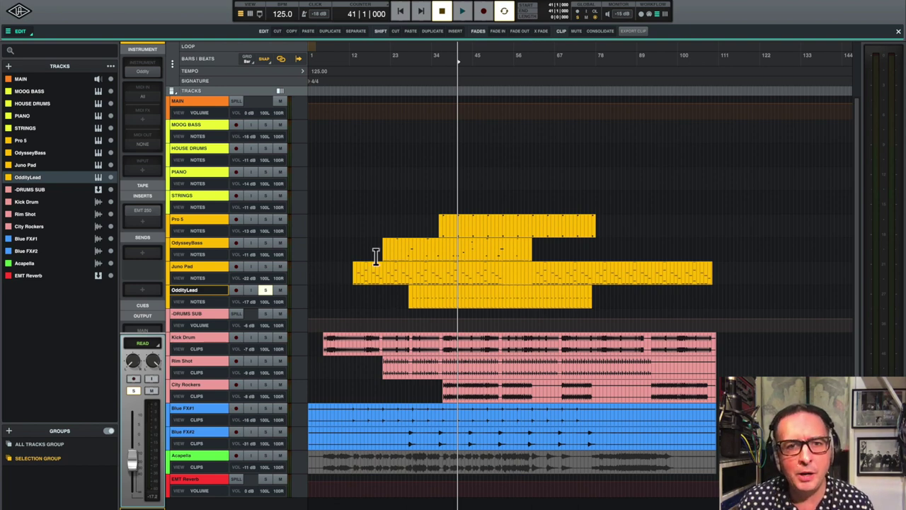
pyautogui.click(408, 119)
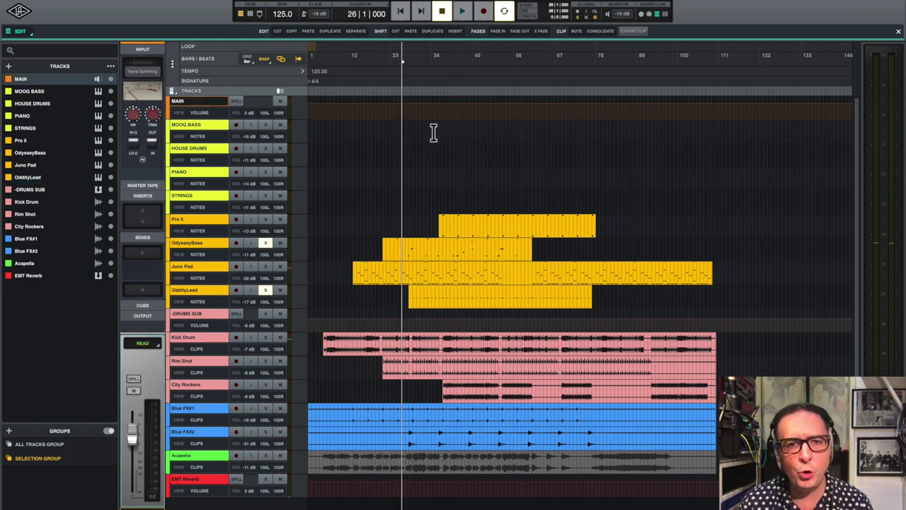
pyautogui.press('space')
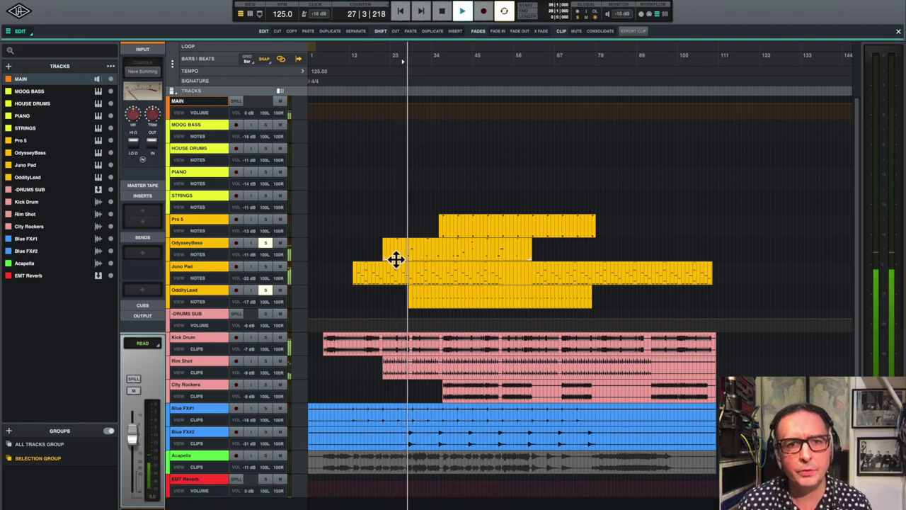
pyautogui.press('space')
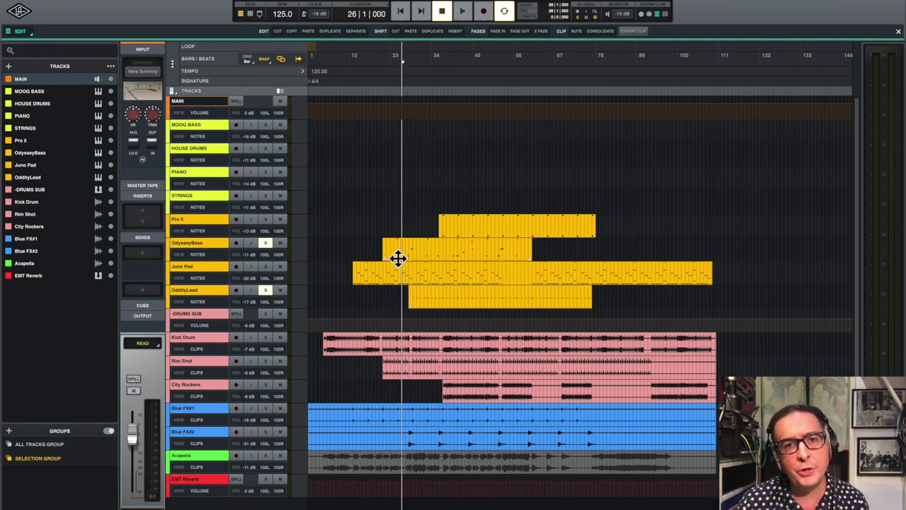
# Copy the OdysseyBass clip onto MOOG BASS, mute the original, and shift the range to bar 21.
pyautogui.moveTo(398, 258); pyautogui.dragTo(392, 125)
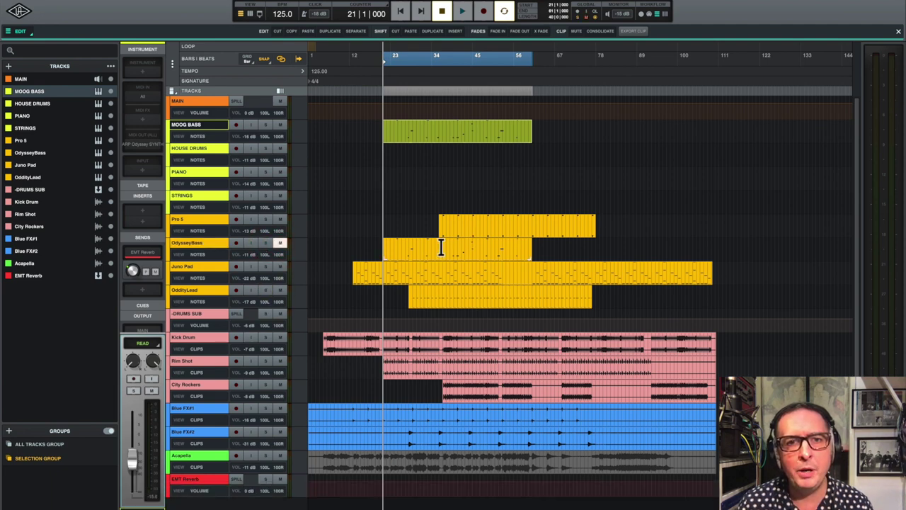
pyautogui.moveTo(371, 255); pyautogui.dragTo(559, 256)
pyautogui.press('super+m')
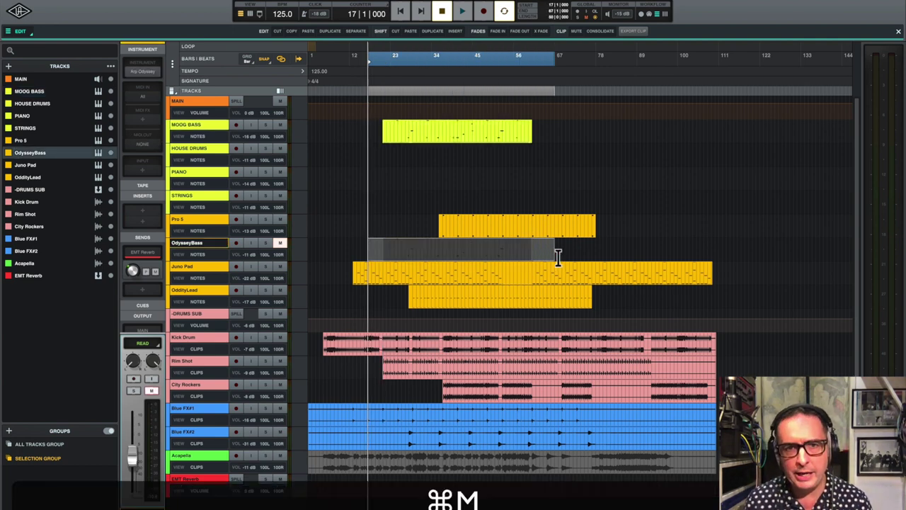
pyautogui.click(279, 244)
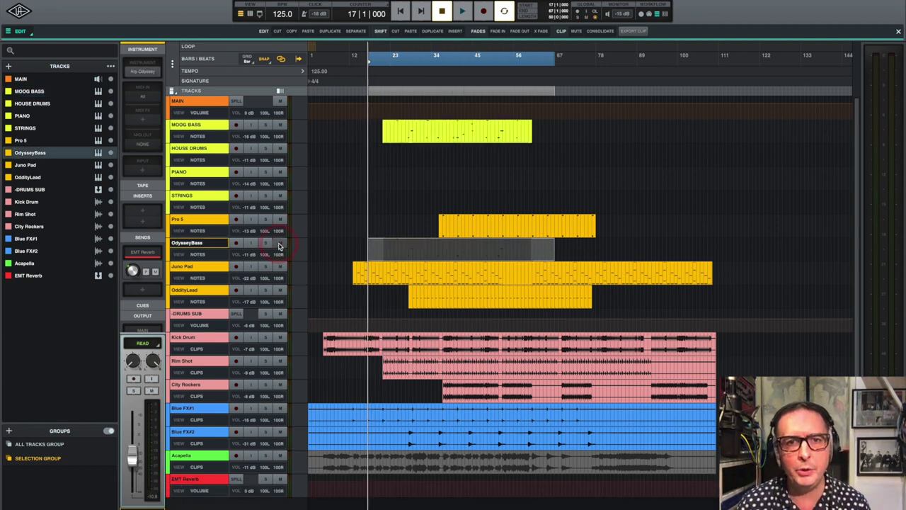
pyautogui.click(204, 128)
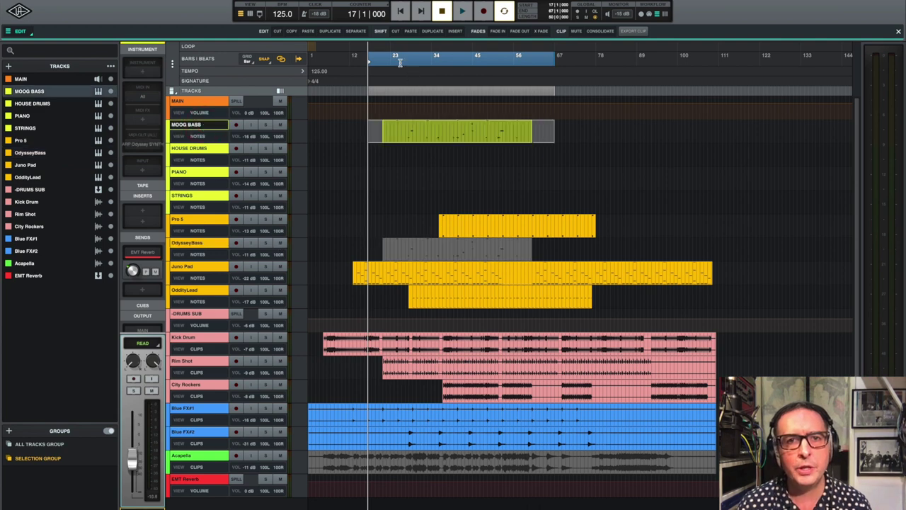
pyautogui.moveTo(402, 64); pyautogui.dragTo(418, 63)
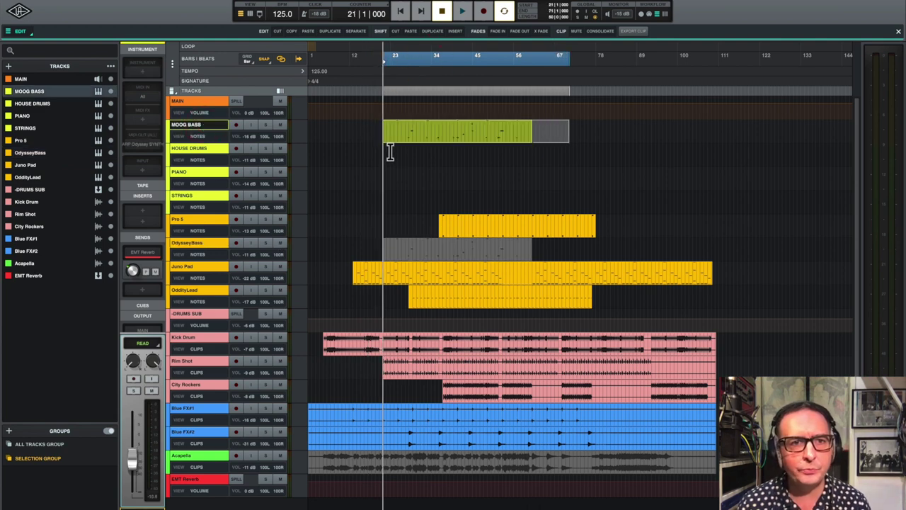
# Load a Minimoog on MOOG BASS with the AdevaBass preset.
pyautogui.click(141, 70)
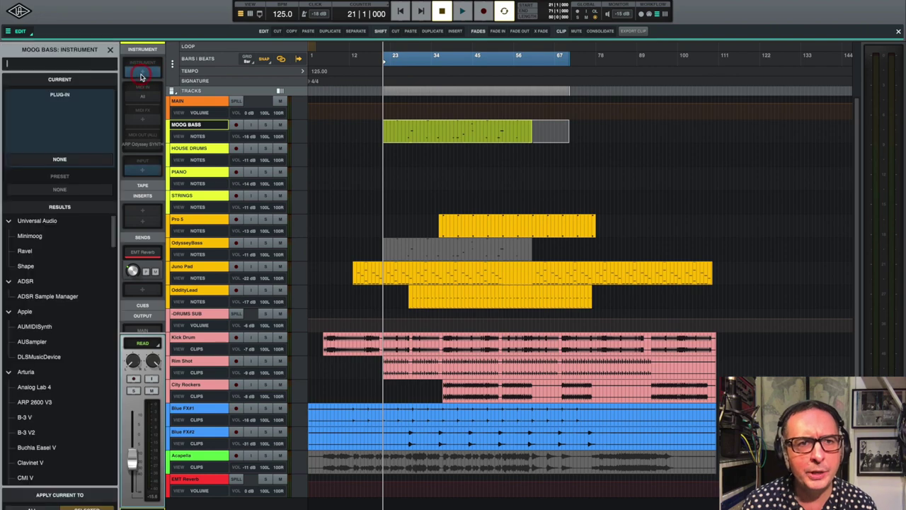
pyautogui.click(33, 238)
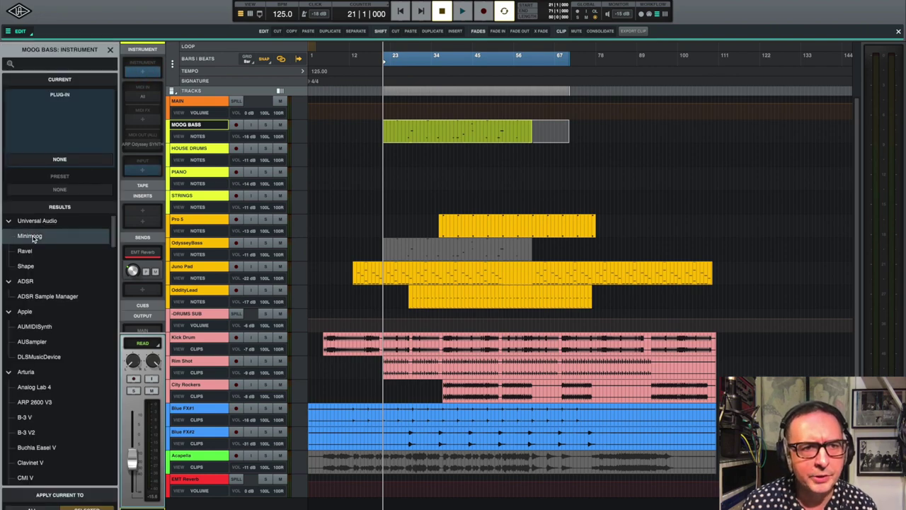
pyautogui.doubleClick(33, 238)
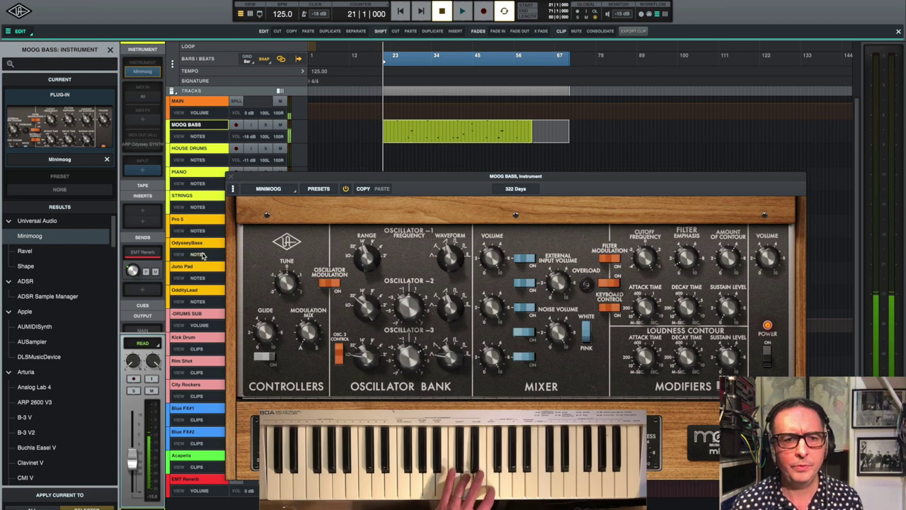
pyautogui.click(327, 189)
pyautogui.click(34, 256)
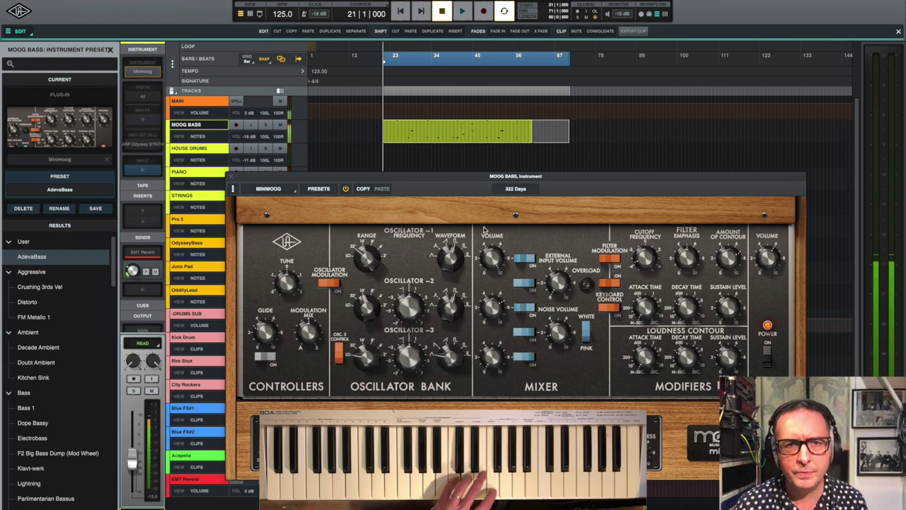
pyautogui.click(230, 177)
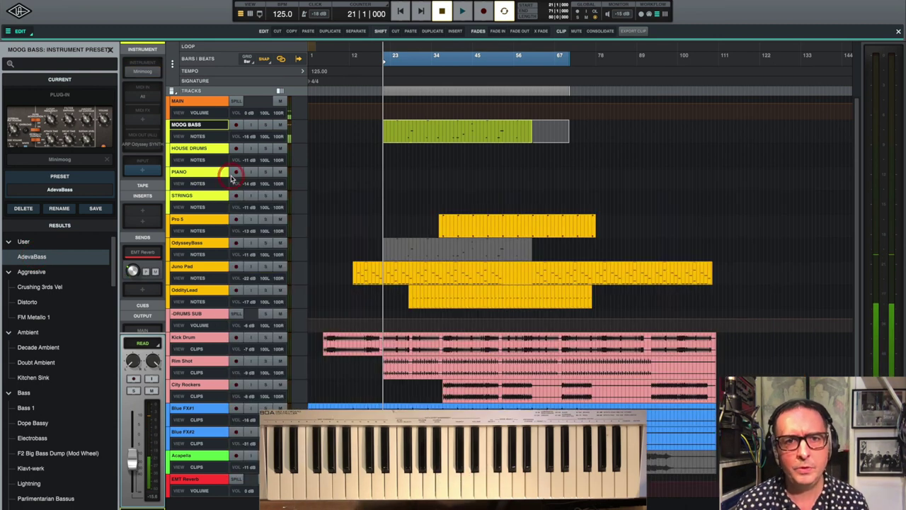
# Audition the new bass from bar 21 while tweaking the Minimoog cutoff.
pyautogui.press('space')
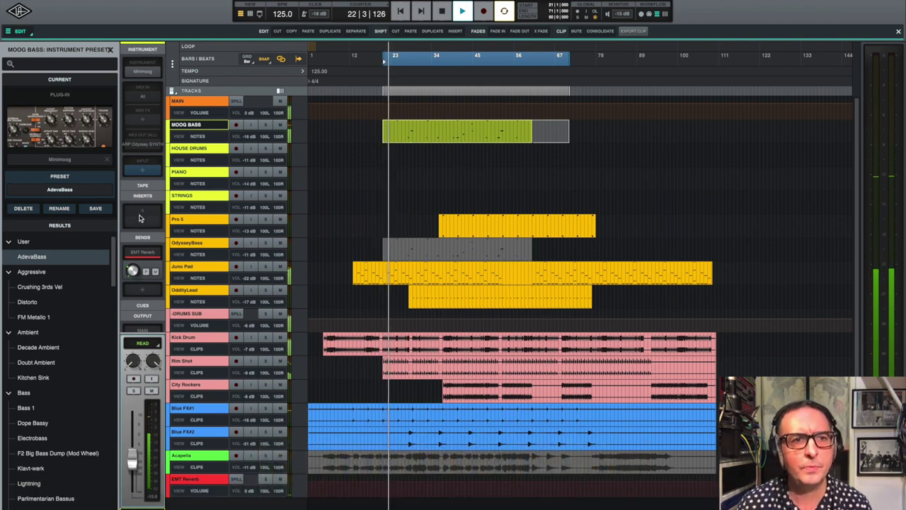
pyautogui.click(143, 71)
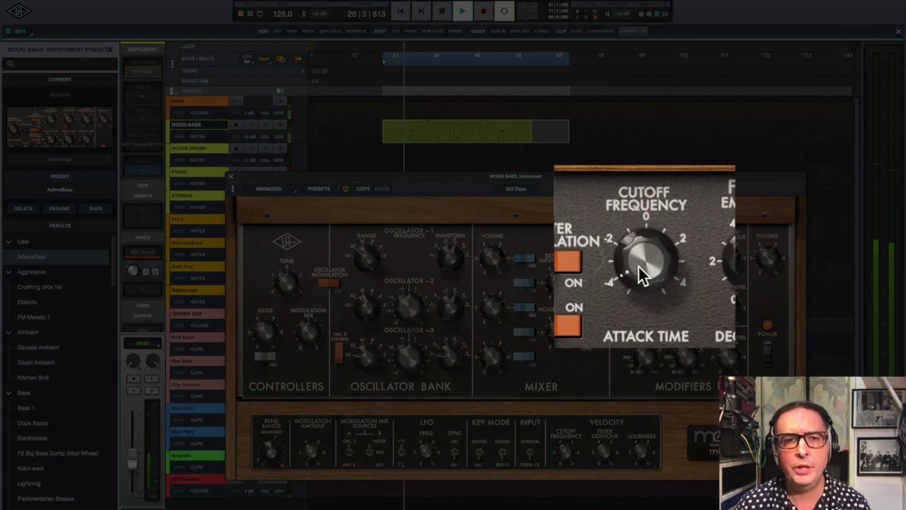
pyautogui.click(638, 265)
pyautogui.press('Escape')
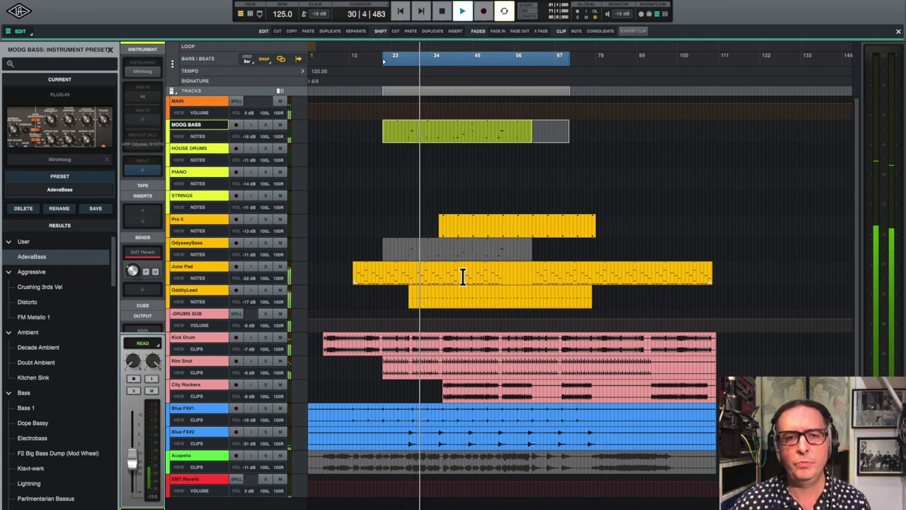
pyautogui.press('space')
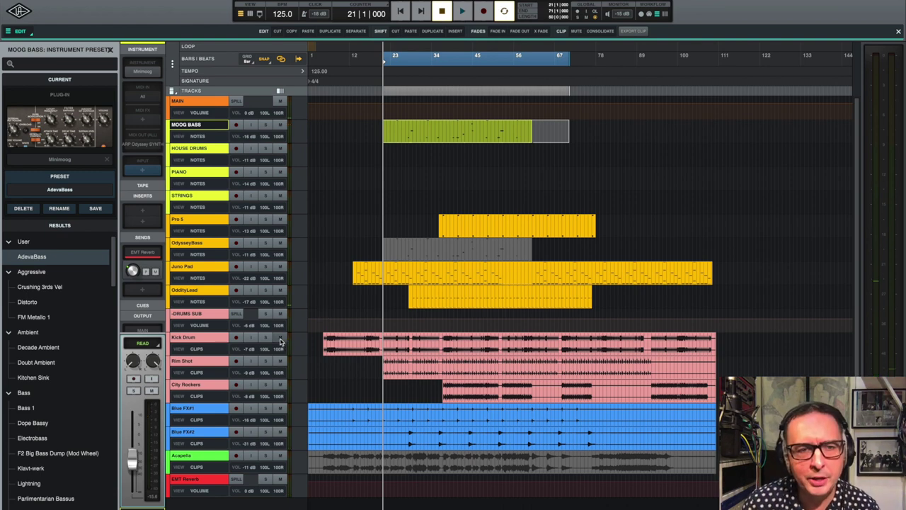
# Mute the Kick Drum and Rim Shot clips with Cmd+M.
pyautogui.click(205, 339)
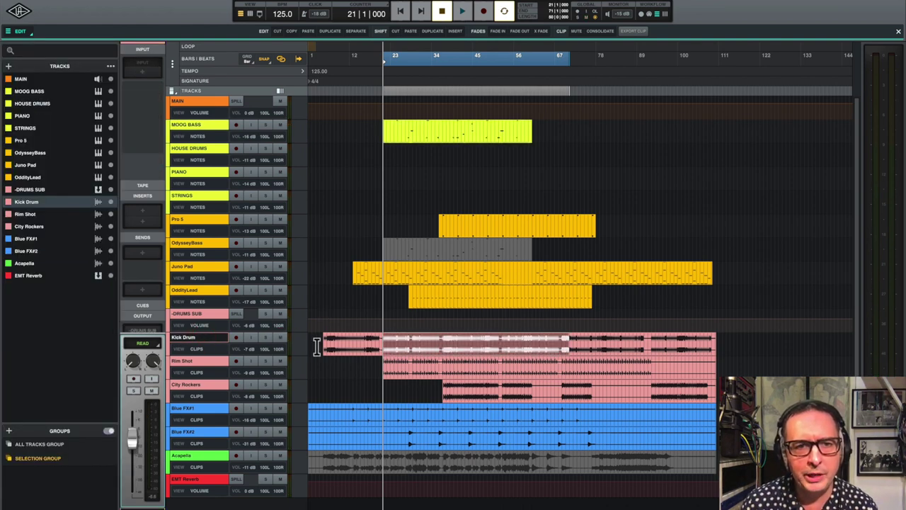
pyautogui.moveTo(318, 347); pyautogui.dragTo(731, 365)
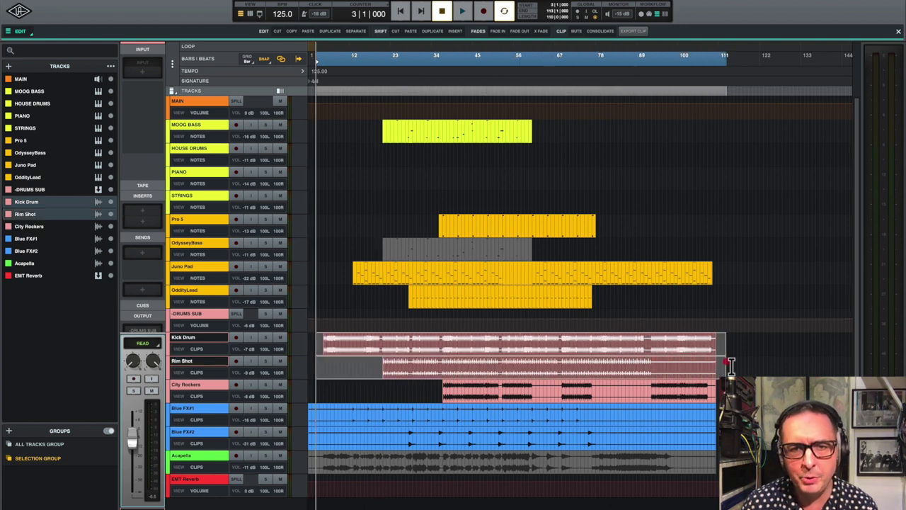
pyautogui.press('super+m')
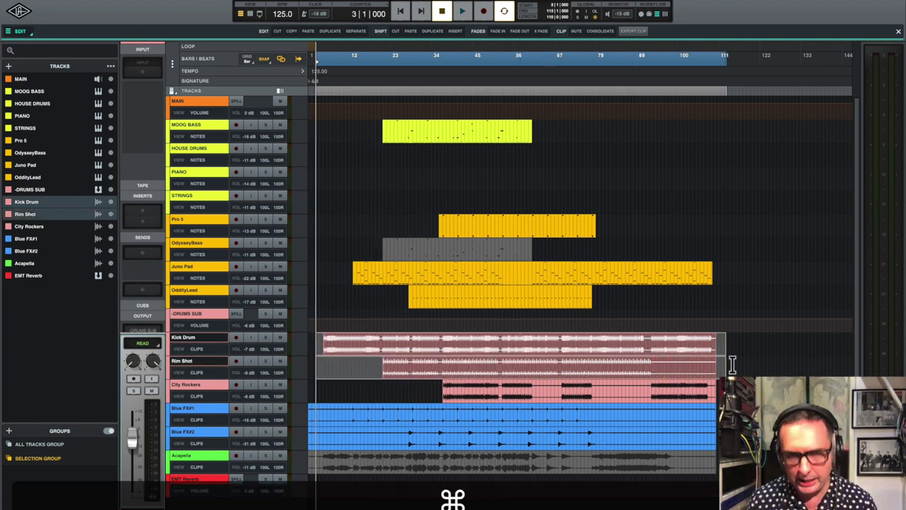
# Insert the Shape instrument on the House Drums track, zoomed in around bar 13.
pyautogui.click(349, 113)
pyautogui.press('super+1')
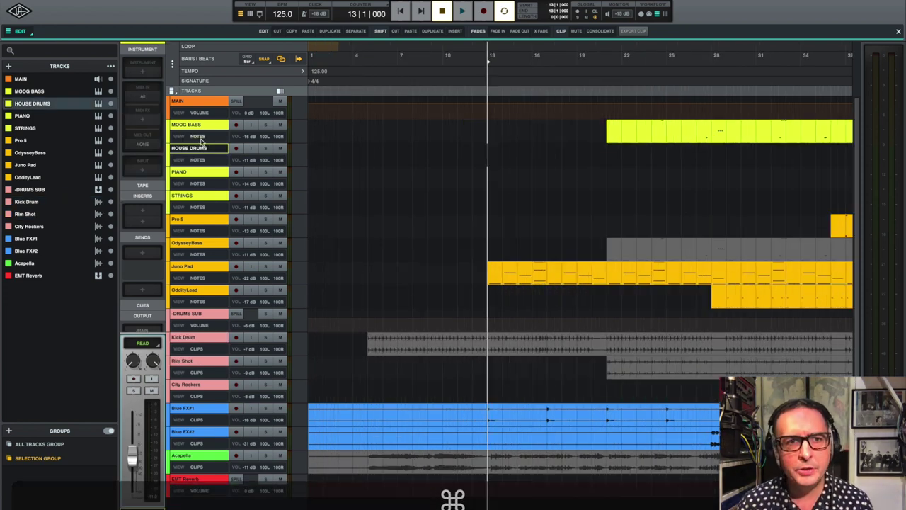
pyautogui.click(142, 74)
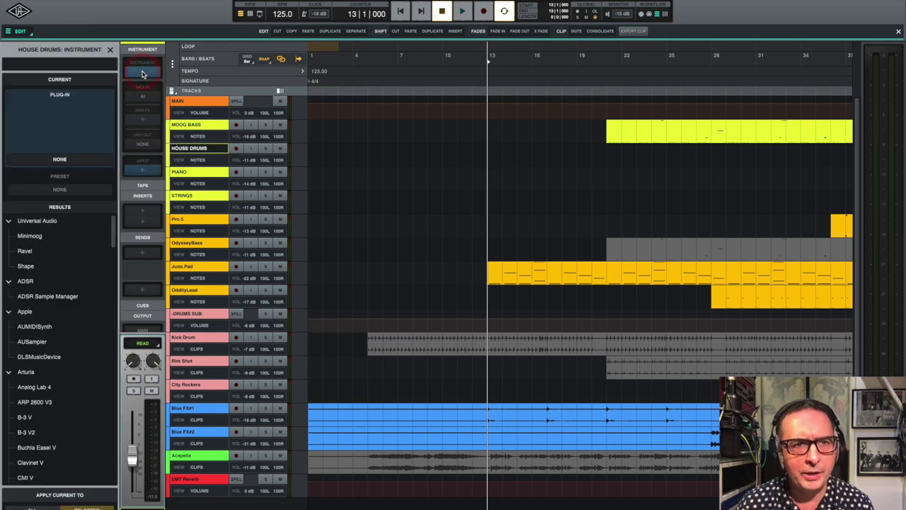
pyautogui.click(30, 267)
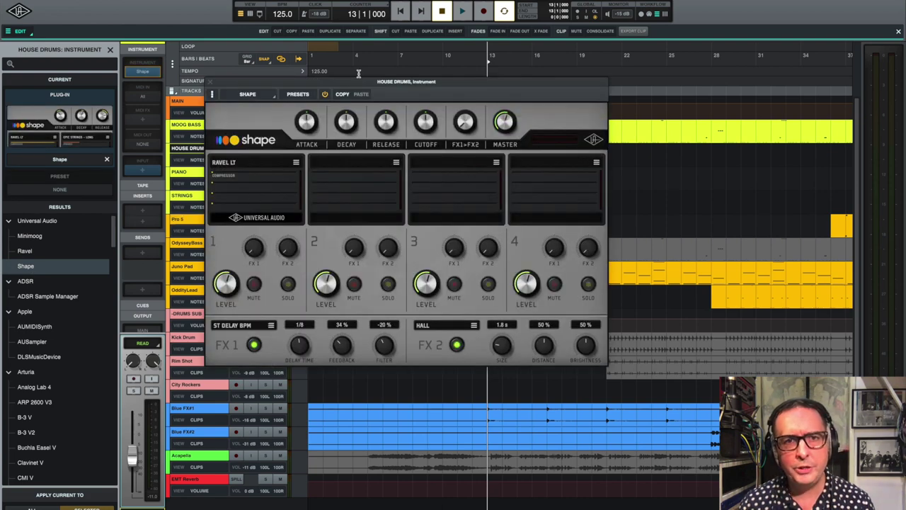
pyautogui.moveTo(357, 84); pyautogui.dragTo(295, 86)
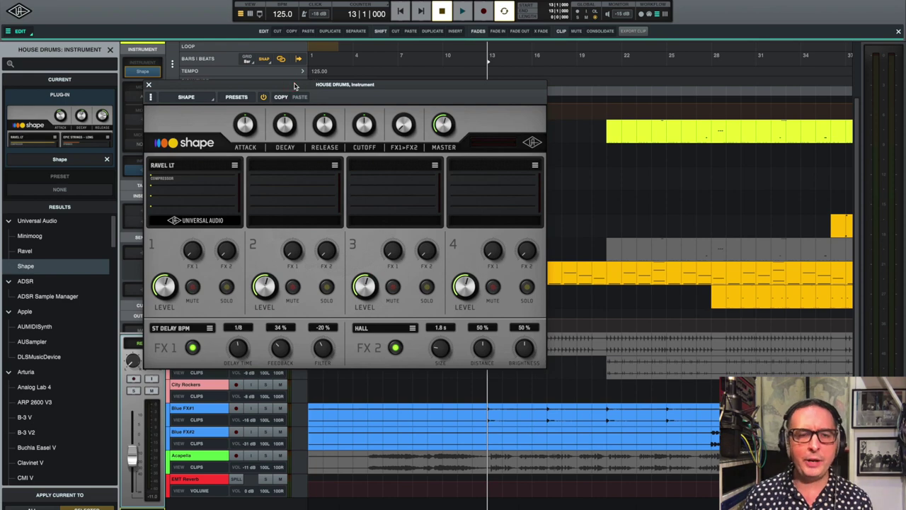
# Load Drums > House Kit into Shape's Part 1 and move the Shape window aside.
pyautogui.click(235, 169)
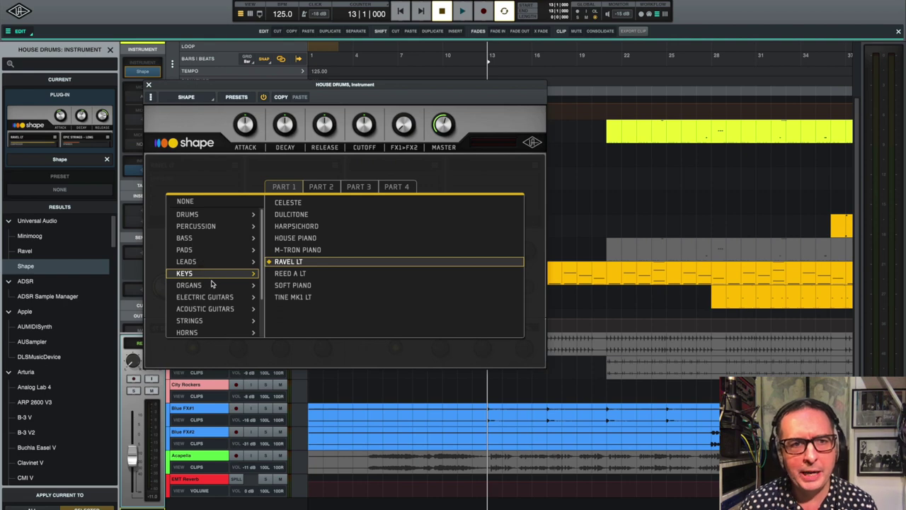
pyautogui.click(196, 215)
pyautogui.scroll(-5, 339, 256)
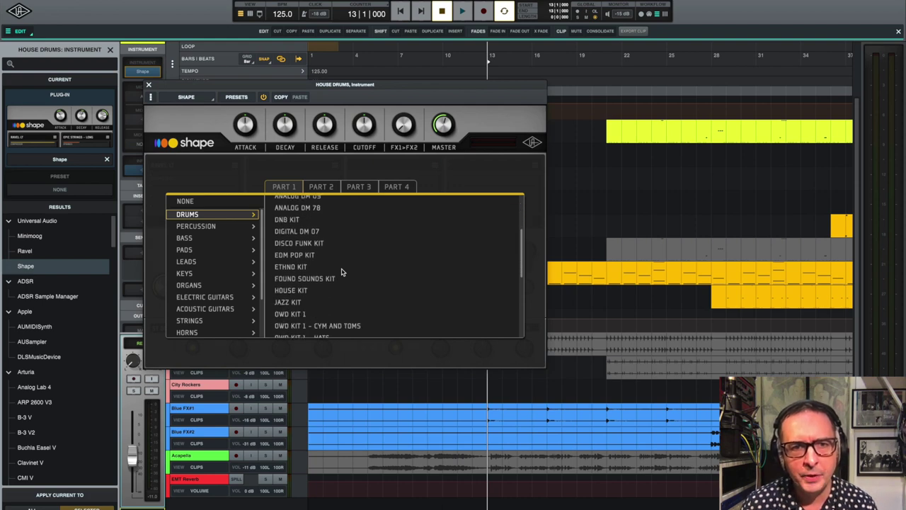
pyautogui.click(327, 293)
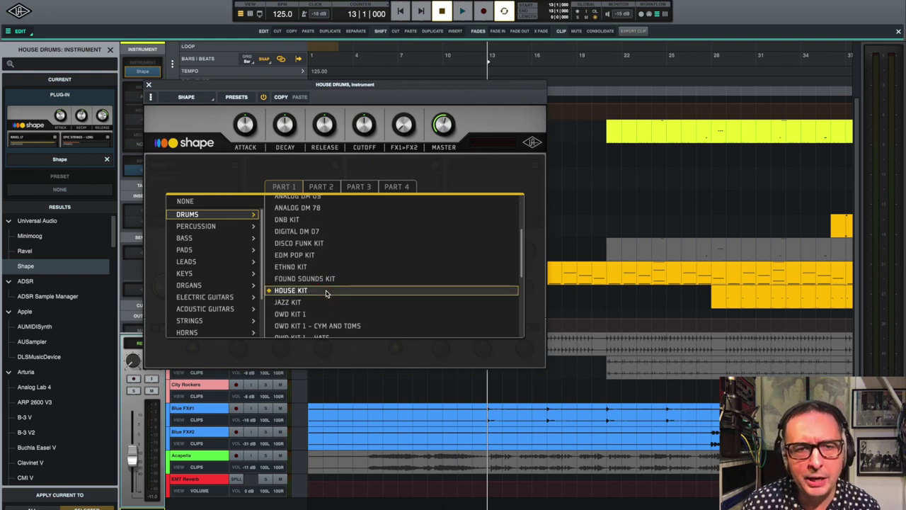
pyautogui.click(310, 291)
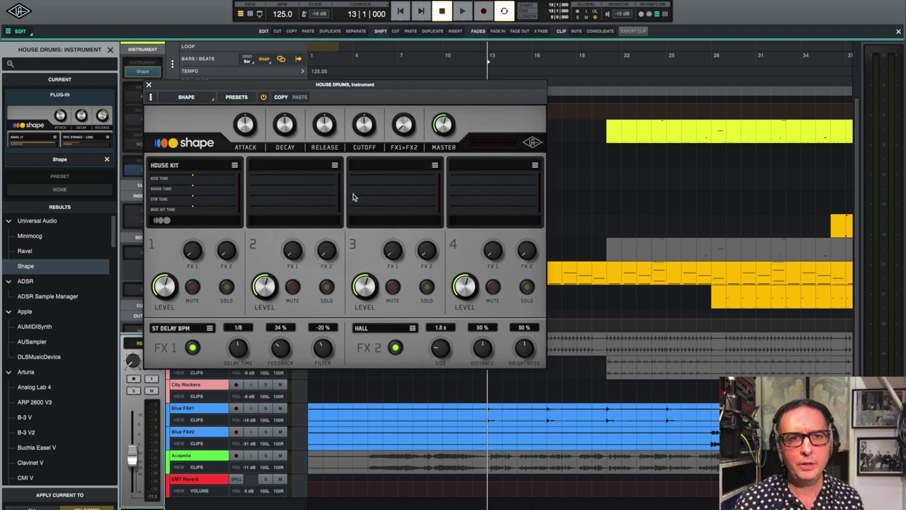
pyautogui.moveTo(344, 85); pyautogui.dragTo(534, 211)
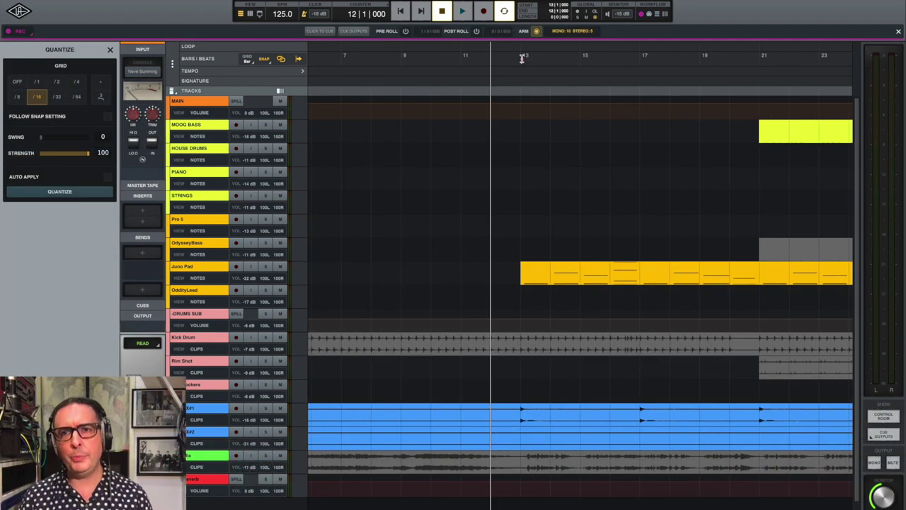
# Loop bars 13 to 21, enable Pre Roll, and show the MIDI toolbar.
pyautogui.moveTo(522, 59); pyautogui.dragTo(755, 59)
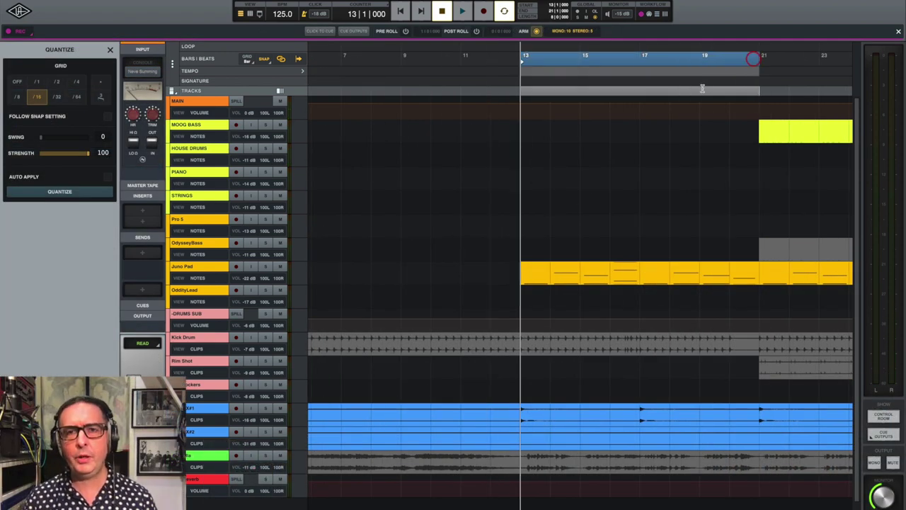
pyautogui.click(405, 32)
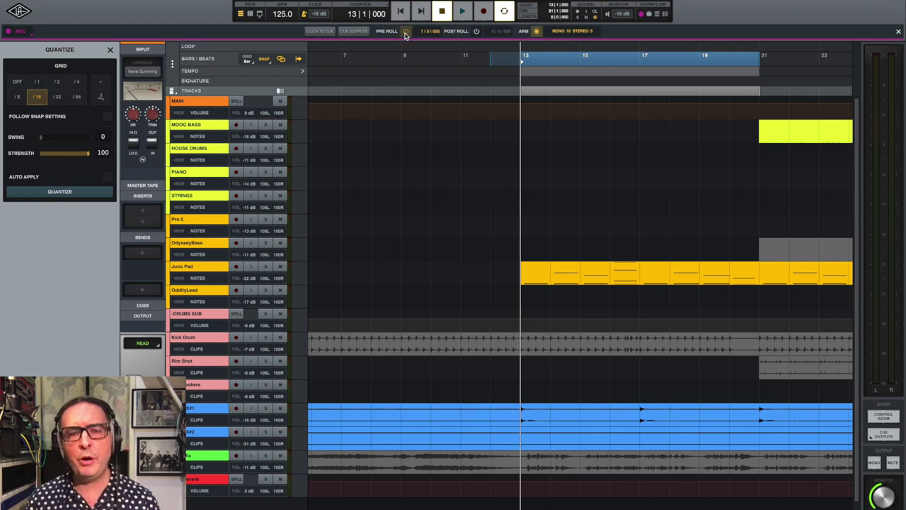
pyautogui.click(649, 15)
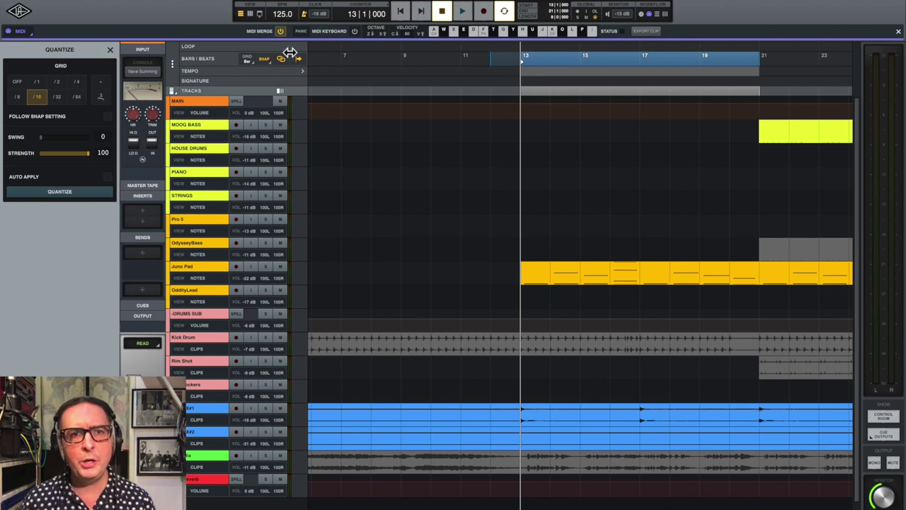
# Arm House Drums and record a drum part across bars 13 to 21.
pyautogui.click(236, 148)
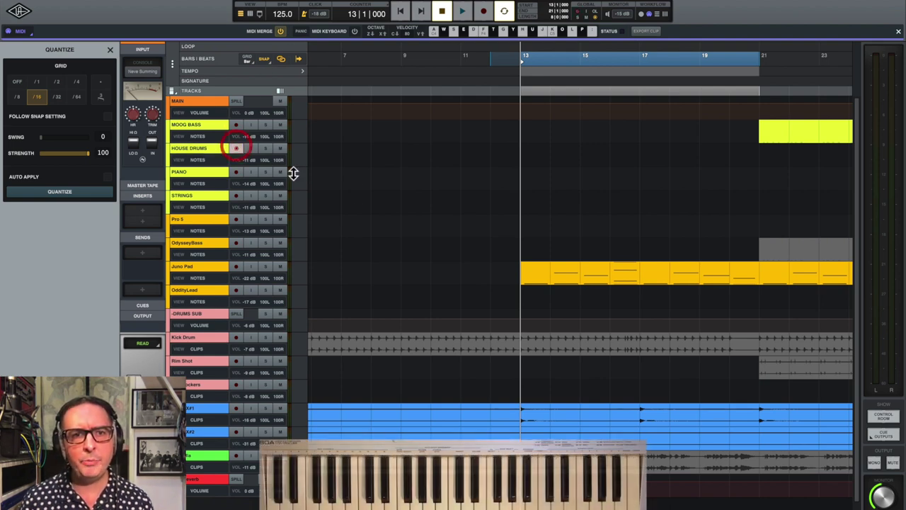
pyautogui.click(464, 13)
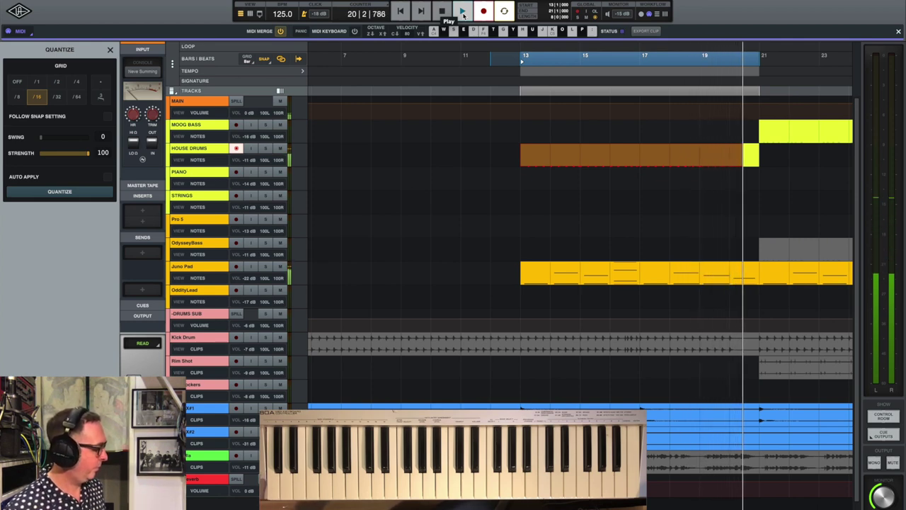
pyautogui.click(462, 13)
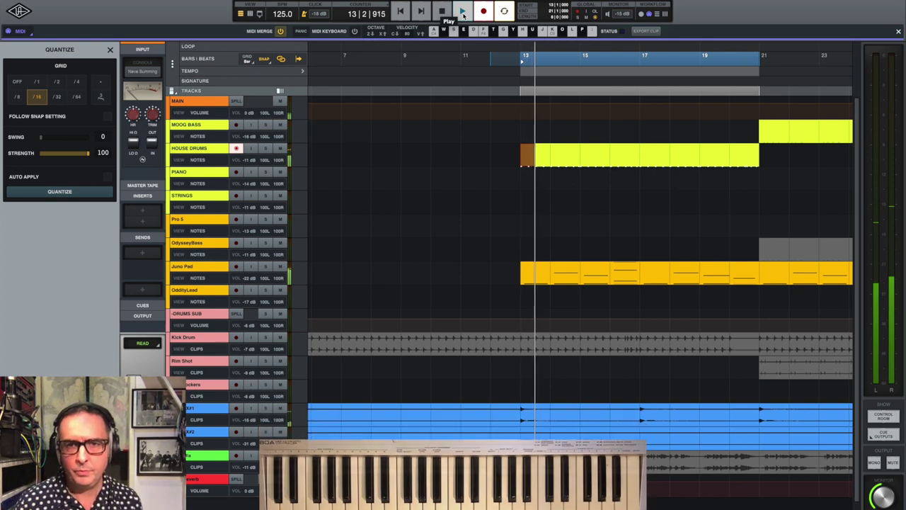
# Quantize all notes in the bars 13–21 House Drums clip to 1/16, audition, and zoom out.
pyautogui.click(596, 164)
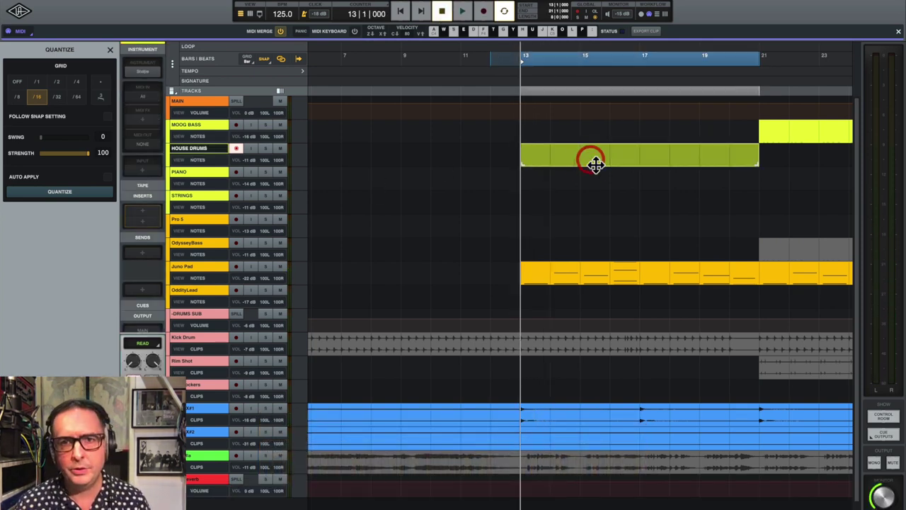
pyautogui.doubleClick(588, 158)
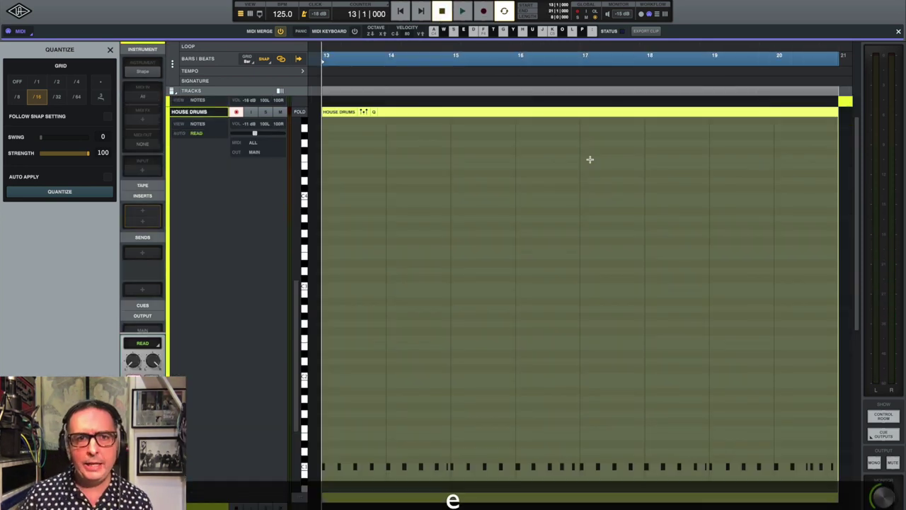
pyautogui.click(379, 117)
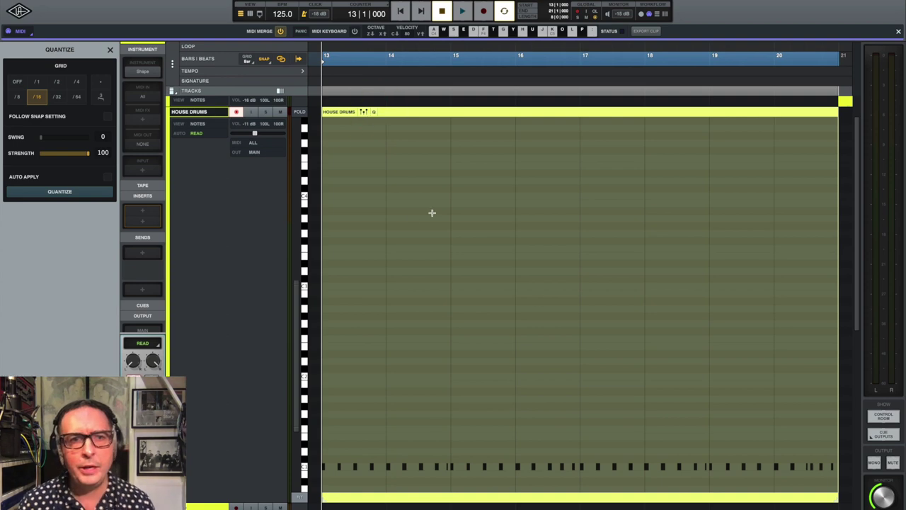
pyautogui.click(566, 383)
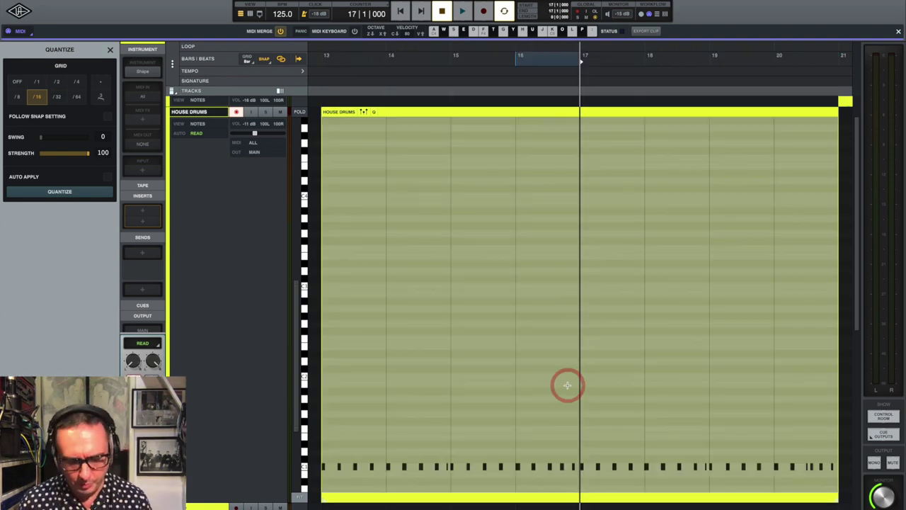
pyautogui.press('super+a')
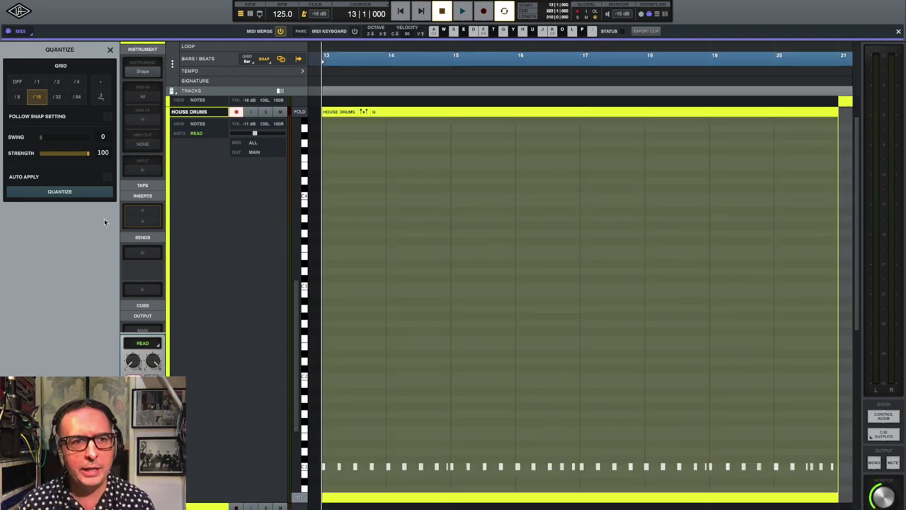
pyautogui.press('space')
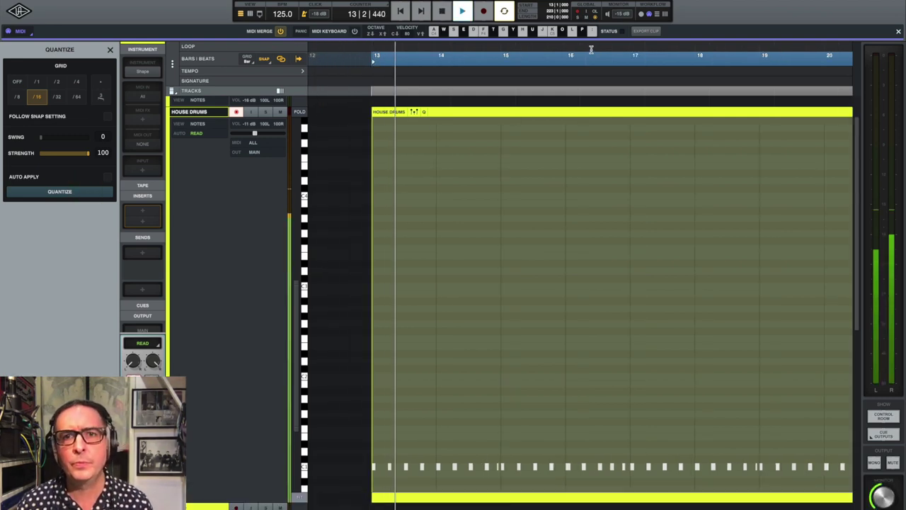
pyautogui.click(647, 15)
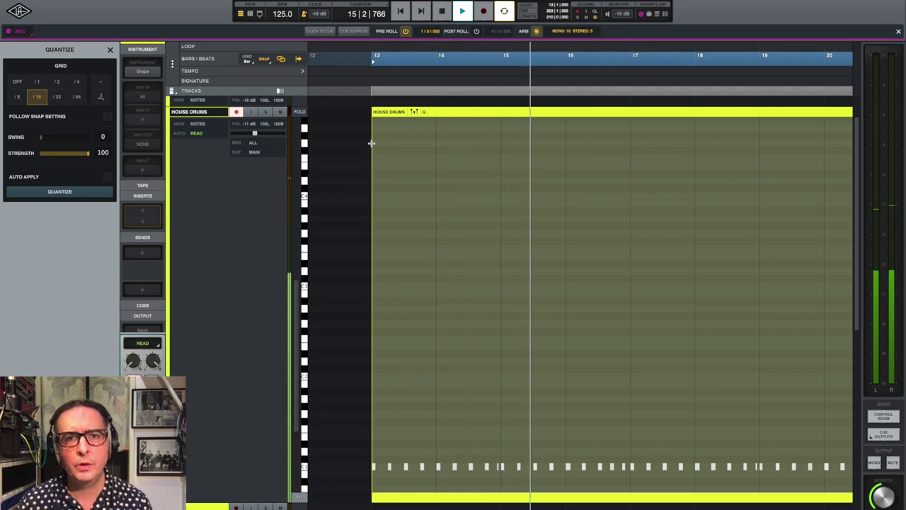
pyautogui.press('space')
pyautogui.press('e')
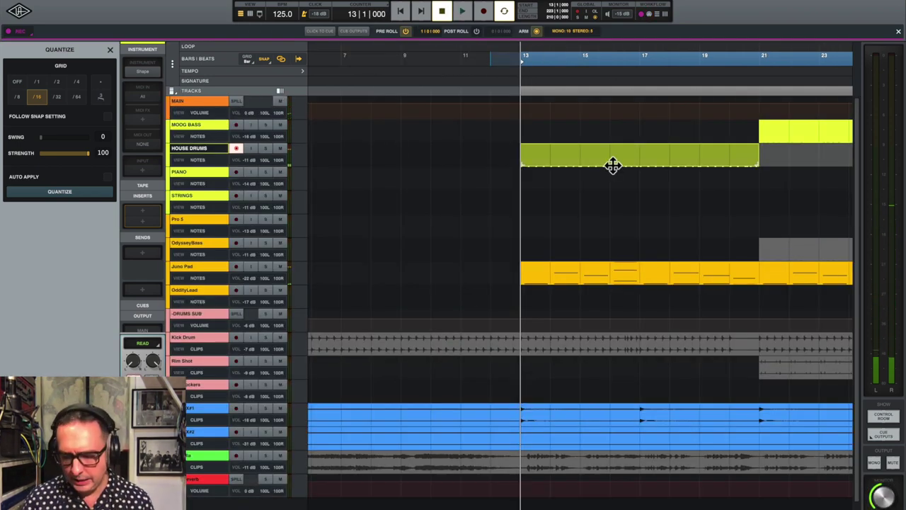
pyautogui.press('super+bracketleft')
pyautogui.press('super+bracketleft')
# Copy the House Drums clip to bars 19–25 and make the track taller.
pyautogui.click(486, 188)
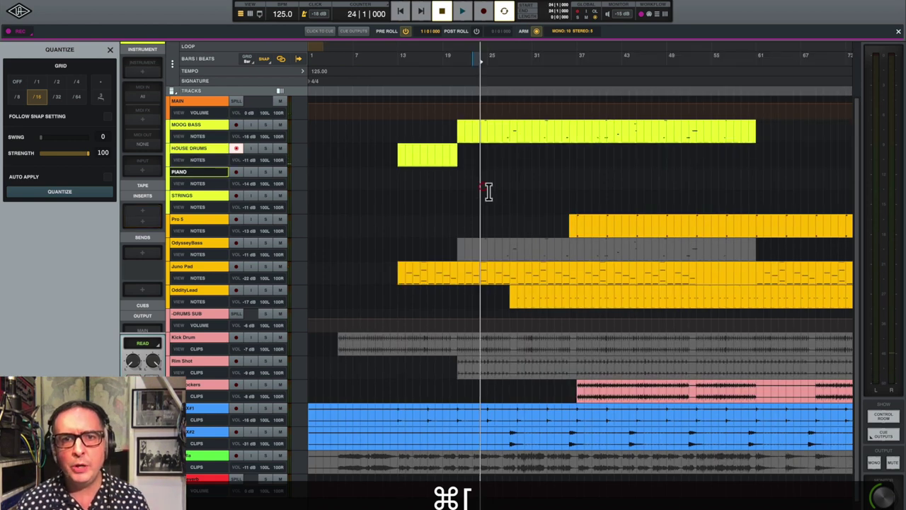
pyautogui.click(426, 163)
pyautogui.moveTo(426, 165); pyautogui.dragTo(490, 165)
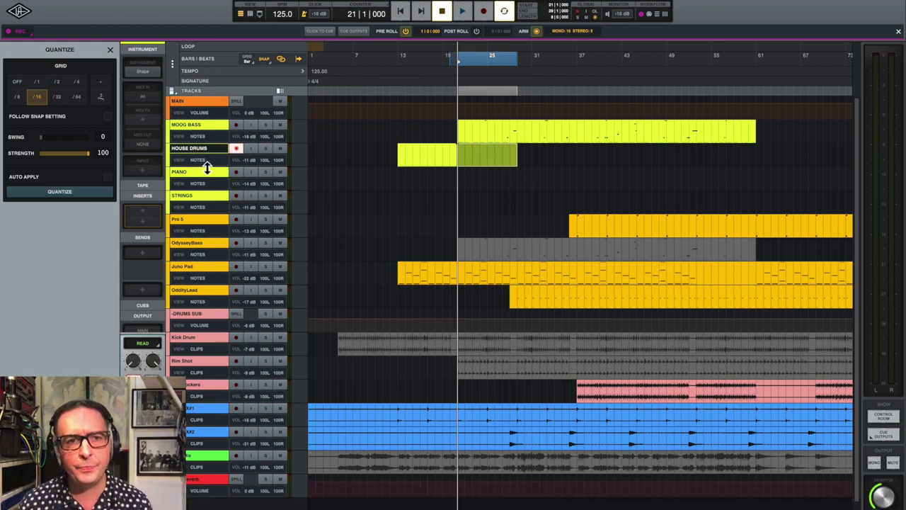
pyautogui.moveTo(206, 168); pyautogui.dragTo(203, 207)
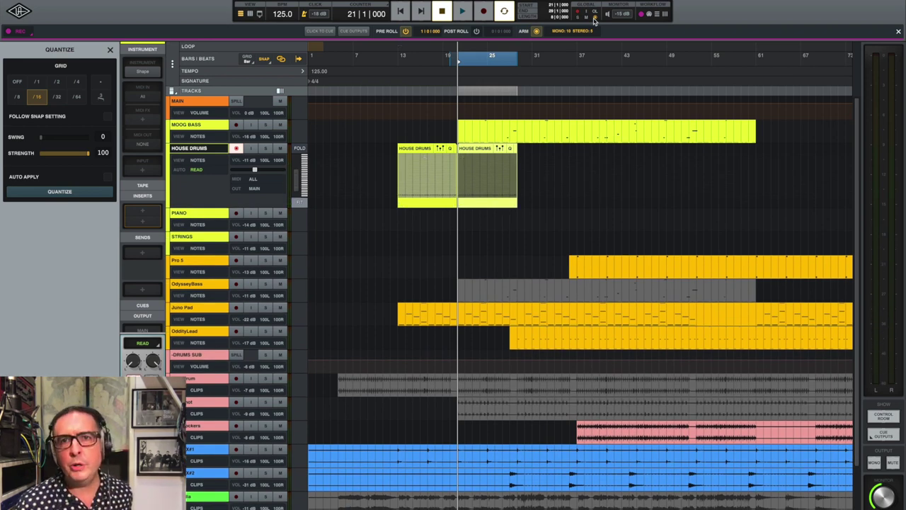
# Record a new drum take into the copied clip from the MIDI toolbar.
pyautogui.click(650, 14)
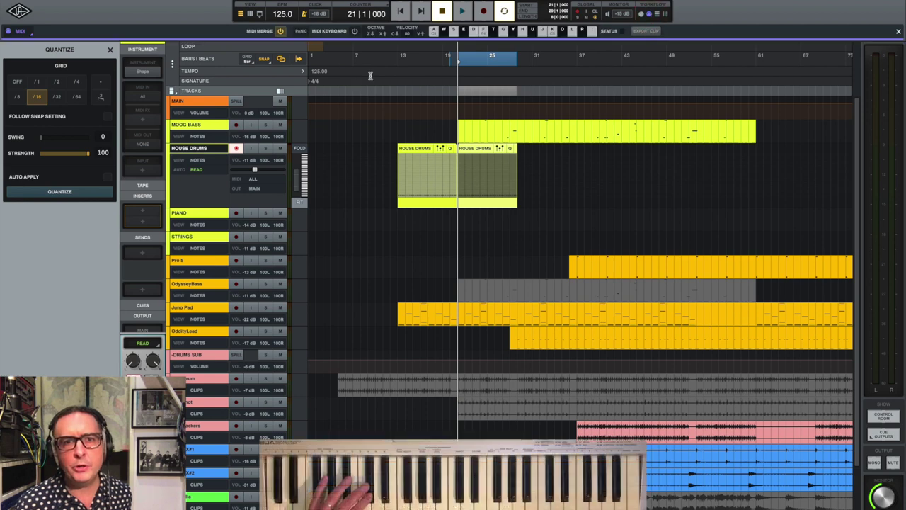
pyautogui.click(463, 12)
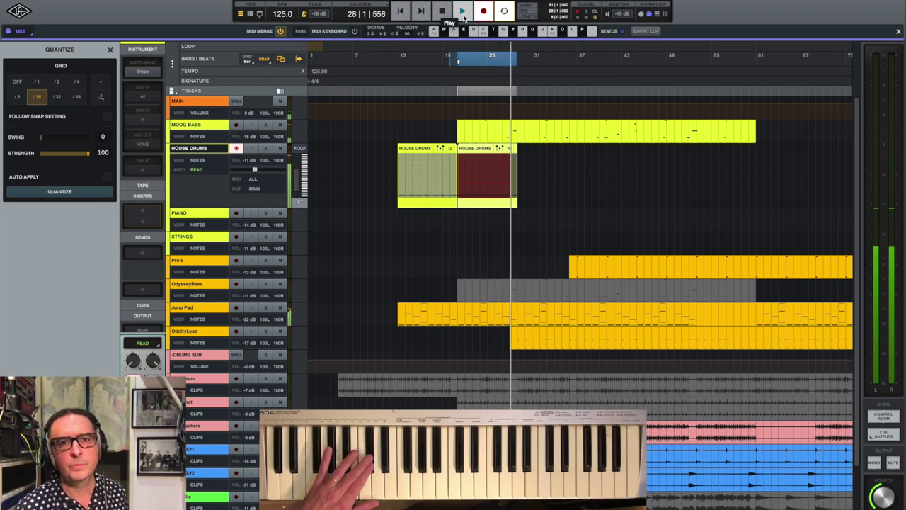
pyautogui.click(441, 11)
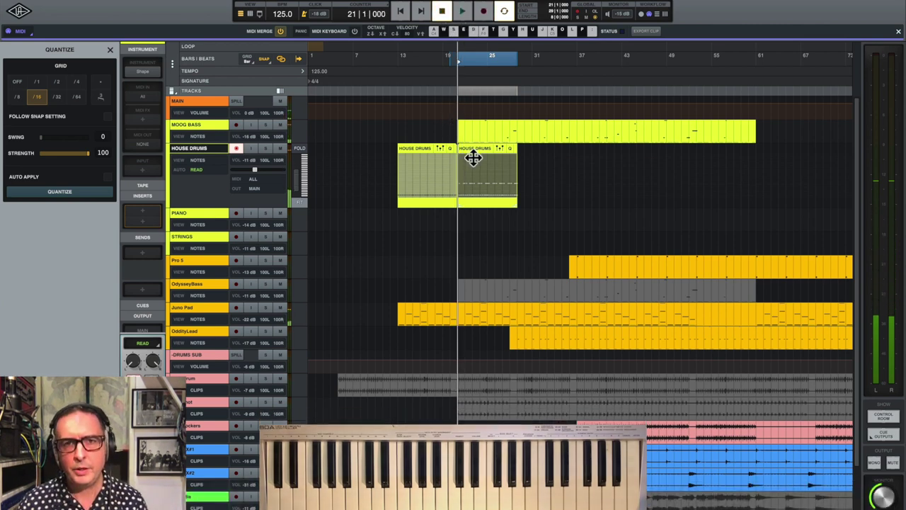
# Quantize every note in the second House Drums clip to 1/16 and audition the result.
pyautogui.click(480, 151)
pyautogui.press('e')
pyautogui.click(395, 326)
pyautogui.press('super+a')
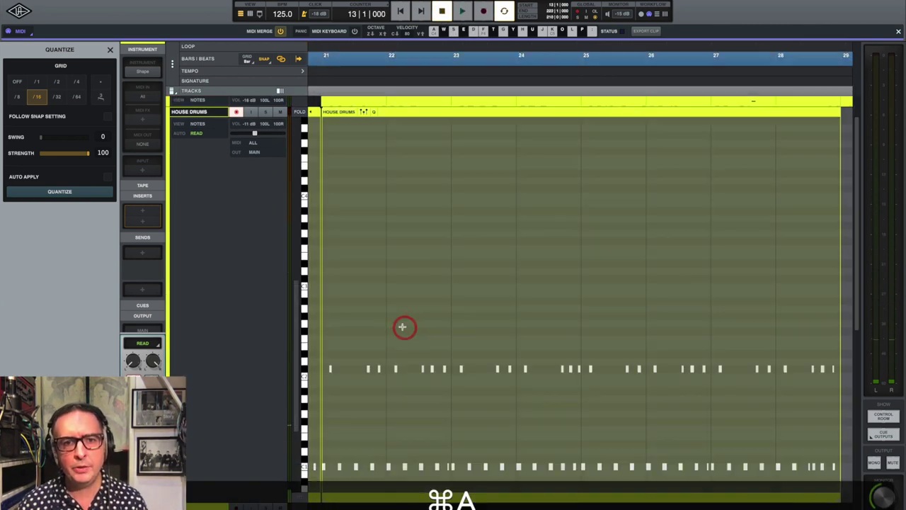
pyautogui.click(68, 192)
pyautogui.press('space')
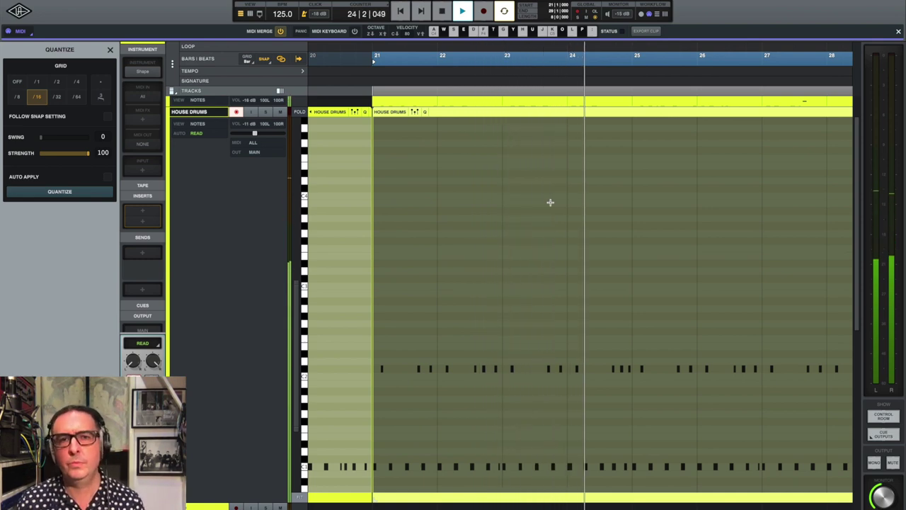
pyautogui.press('space')
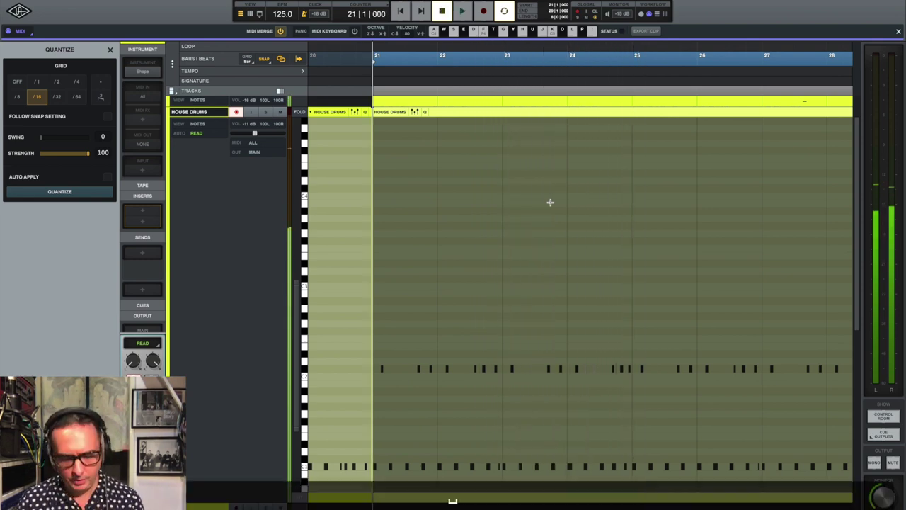
pyautogui.press('e')
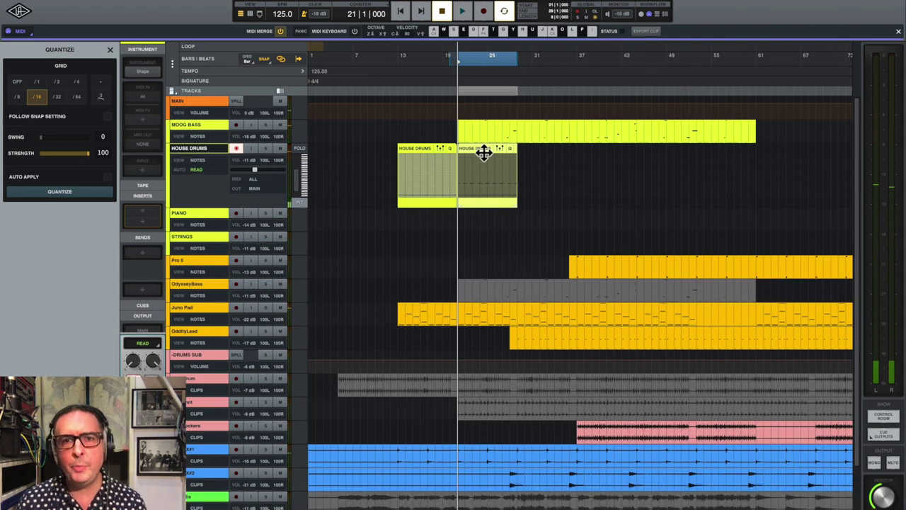
# Option-drag a copy of the House Drums clip to bar 29 and play it back.
pyautogui.keyDown('alt'); pyautogui.moveTo(483, 154); pyautogui.dragTo(542, 153); pyautogui.keyUp('alt')
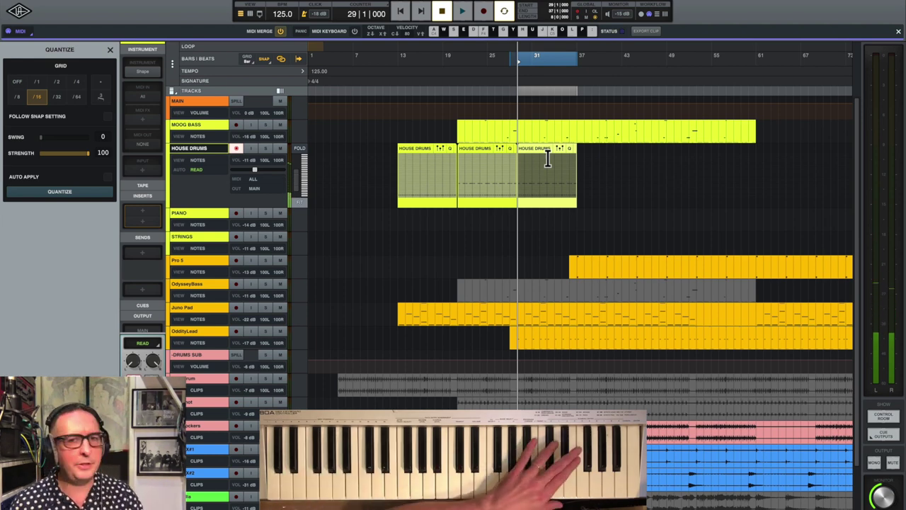
pyautogui.click(465, 12)
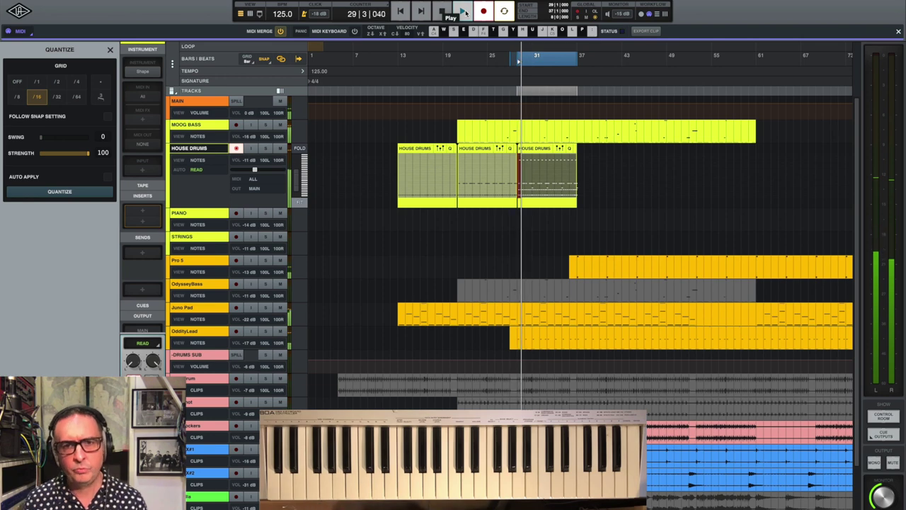
# Stop playback and quantize all notes in the selected House Drums clip.
pyautogui.click(442, 11)
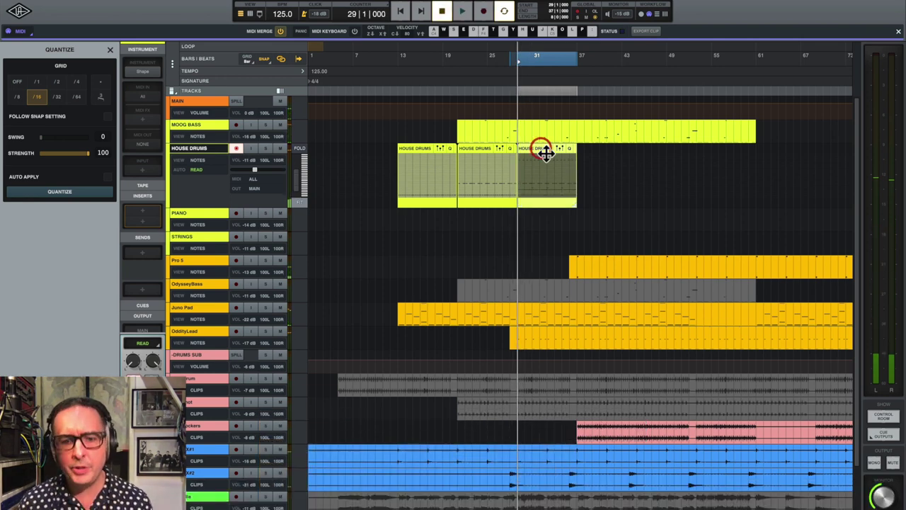
pyautogui.press('e')
pyautogui.press('super+a')
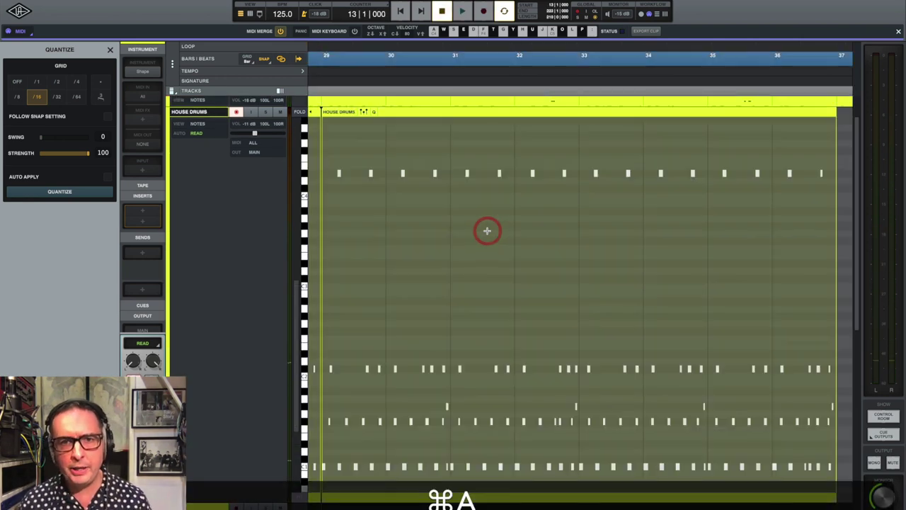
pyautogui.click(73, 193)
pyautogui.press('Return')
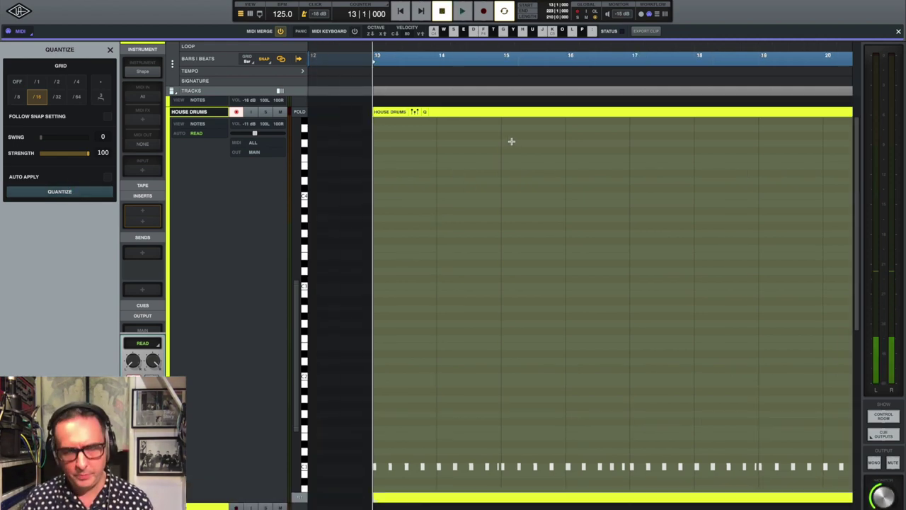
pyautogui.press('e')
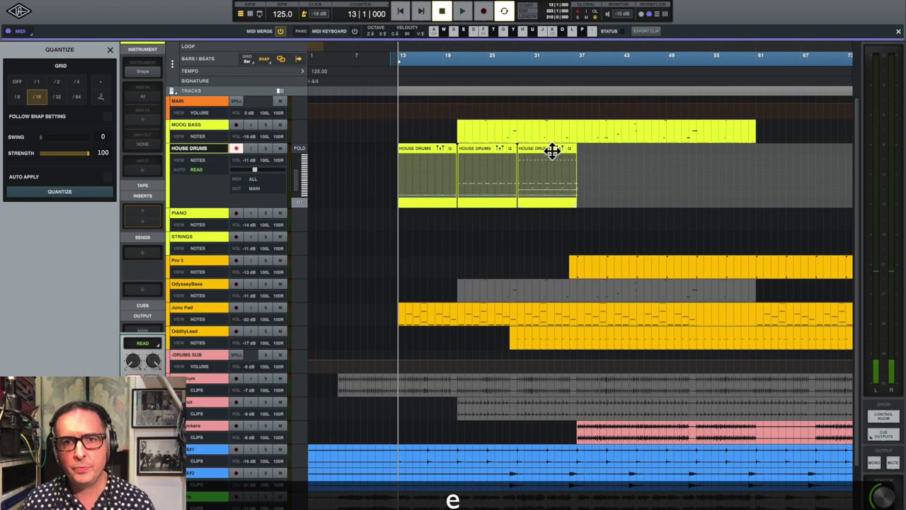
# Quantize the bar 29 clip's notes to sixteenths, then deselect them.
pyautogui.click(552, 151)
pyautogui.press('space')
pyautogui.press('e')
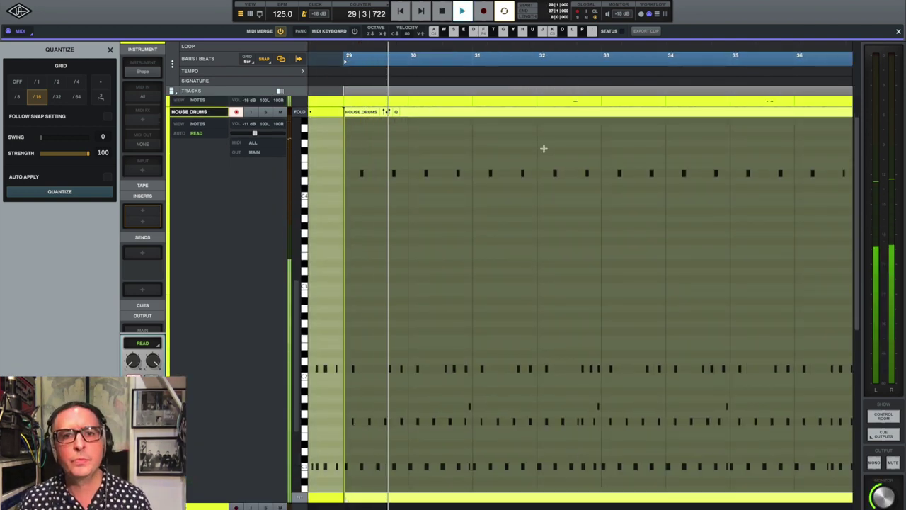
pyautogui.click(399, 226)
pyautogui.press('super+a')
pyautogui.click(59, 191)
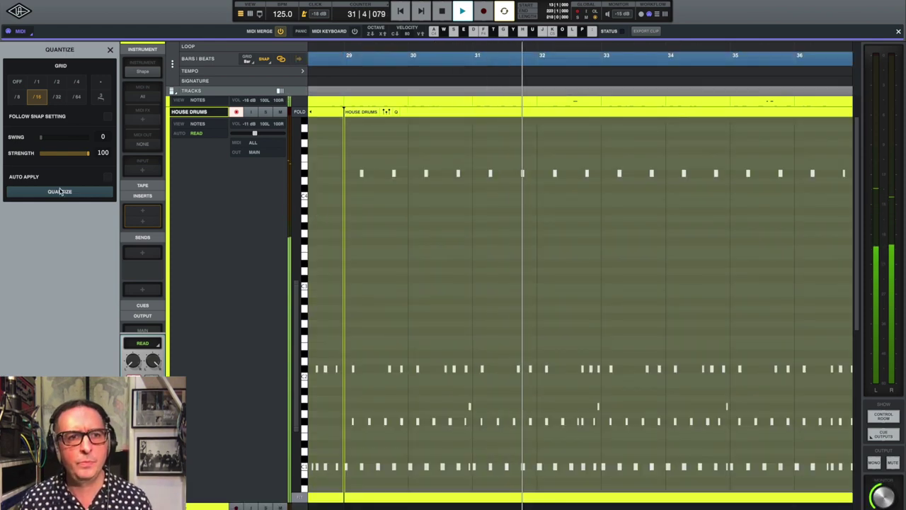
pyautogui.click(483, 253)
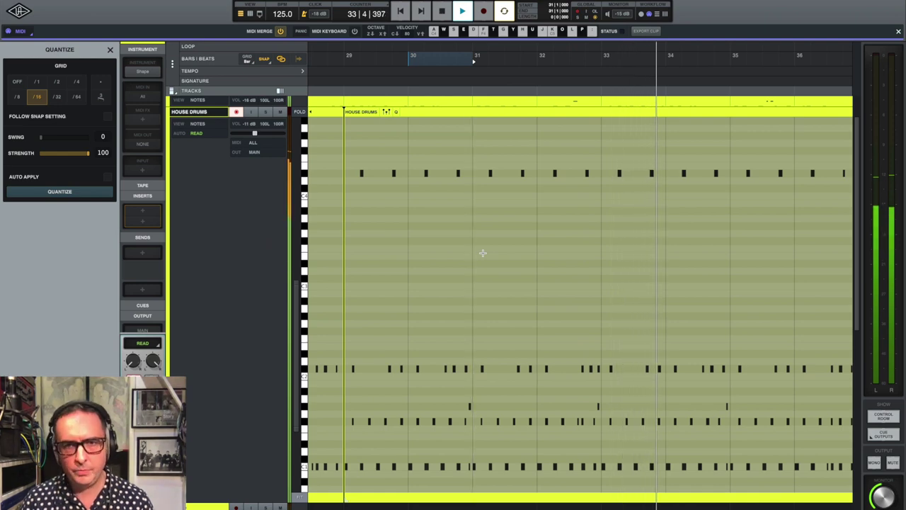
pyautogui.press('e')
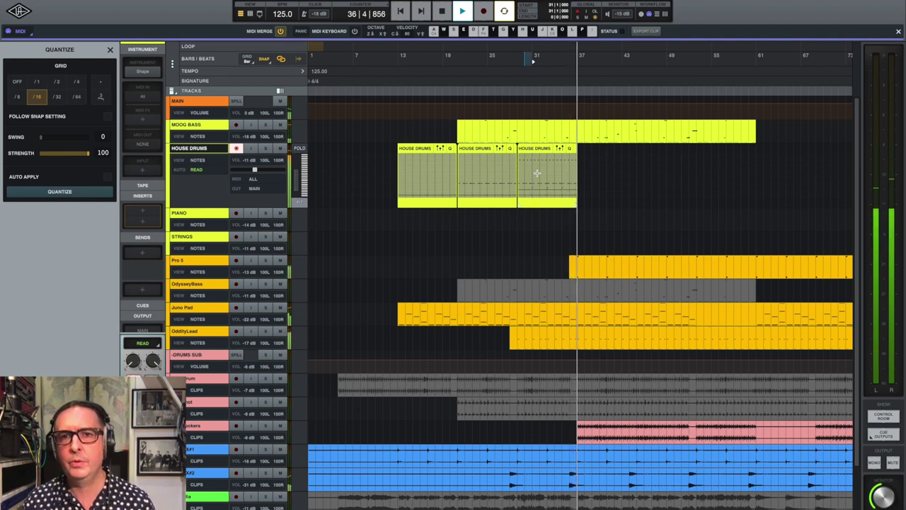
# Copy the House Drums clip to bar 37, extending the part toward bar 61, and play it.
pyautogui.press('space')
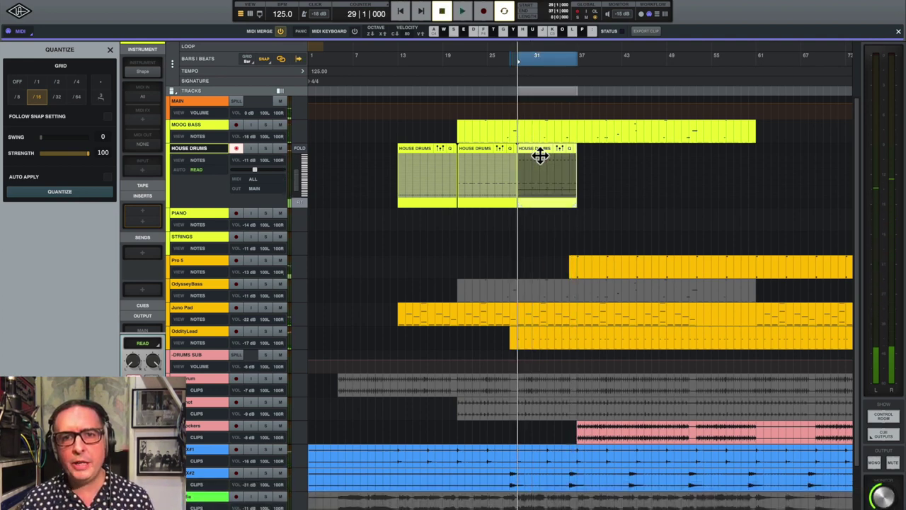
pyautogui.keyDown('alt'); pyautogui.moveTo(550, 156); pyautogui.dragTo(720, 156); pyautogui.keyUp('alt')
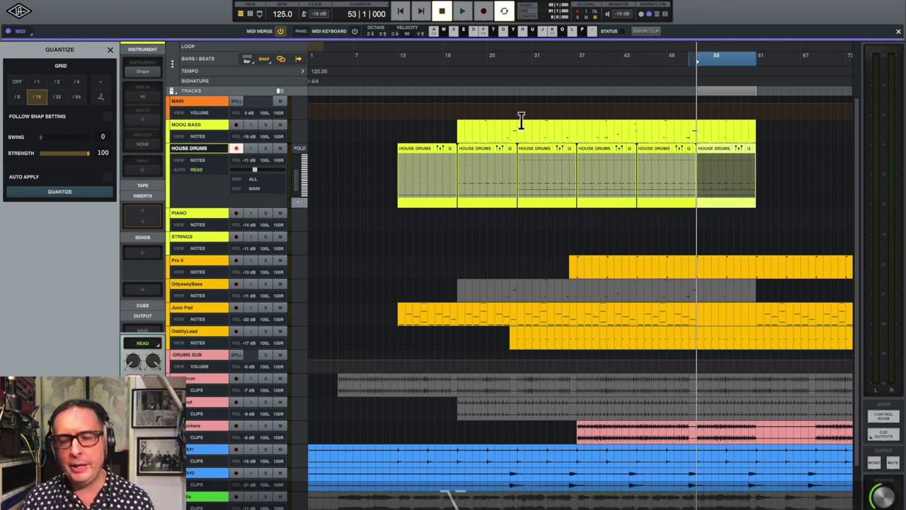
pyautogui.click(510, 169)
pyautogui.press('space')
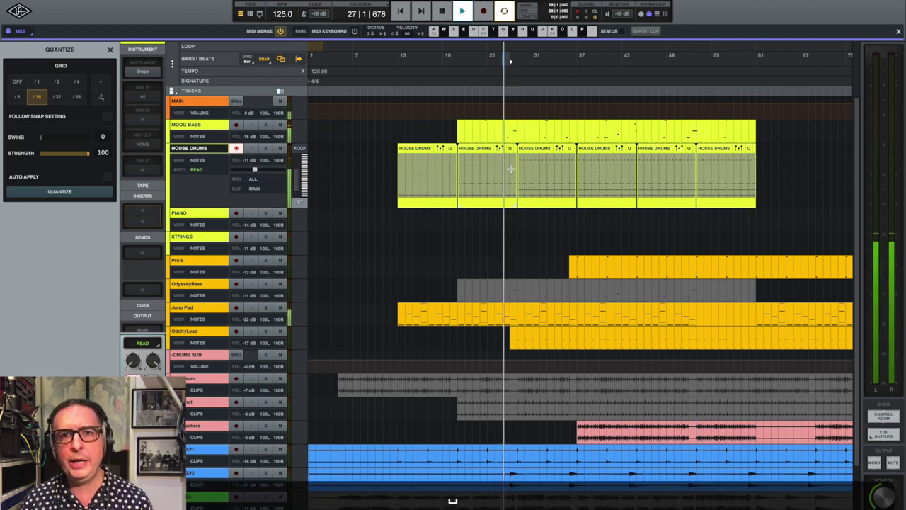
# Show the recording options, zoom to bars 24–32, and separate bar 28 into its own clip.
pyautogui.press('space')
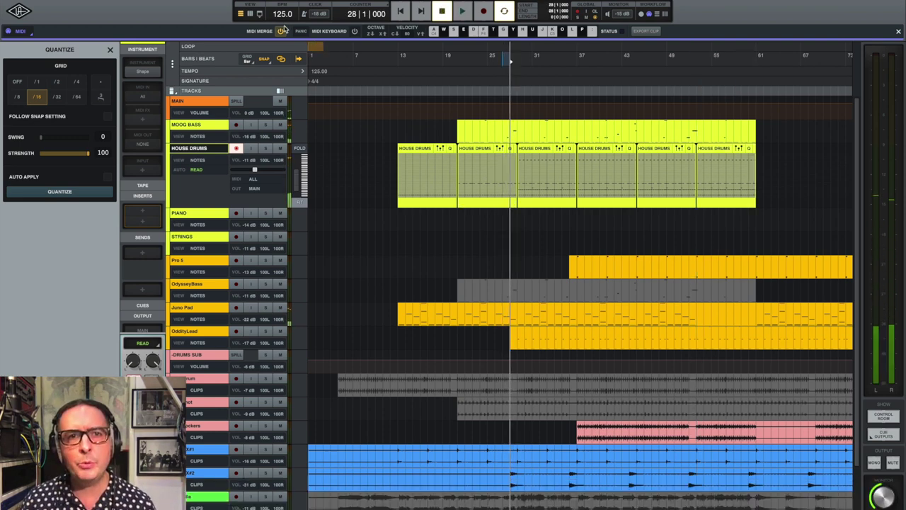
pyautogui.click(642, 14)
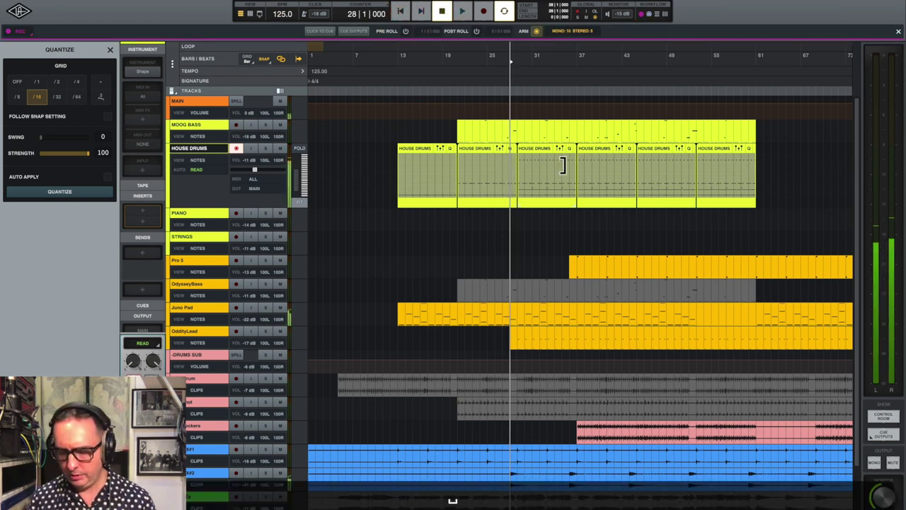
pyautogui.press('super+1')
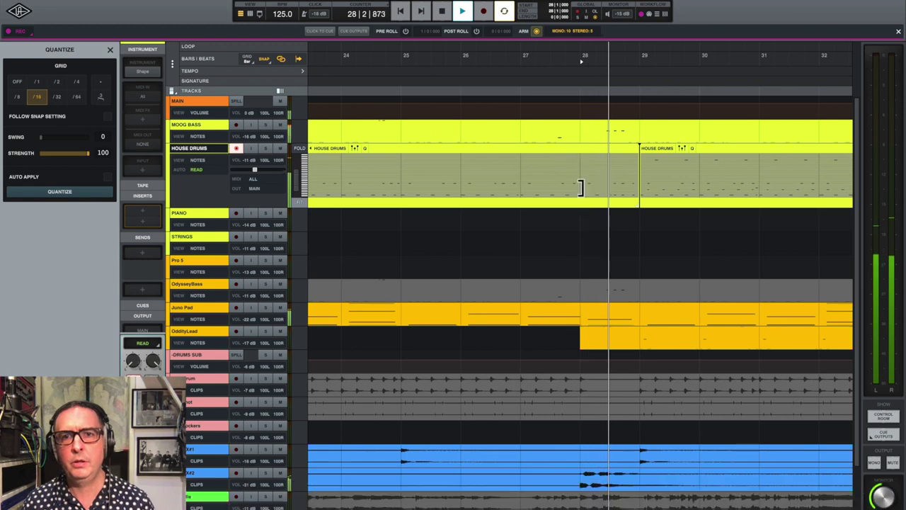
pyautogui.press('space')
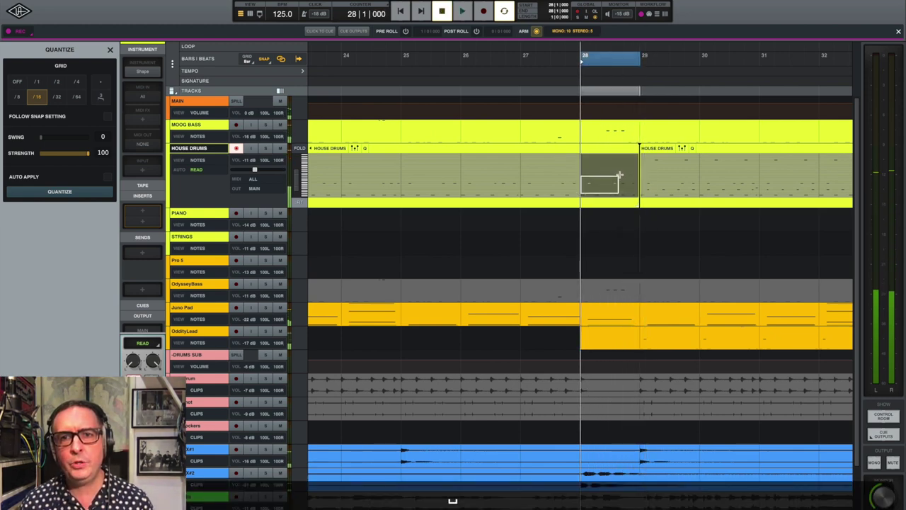
pyautogui.moveTo(620, 173); pyautogui.dragTo(635, 163)
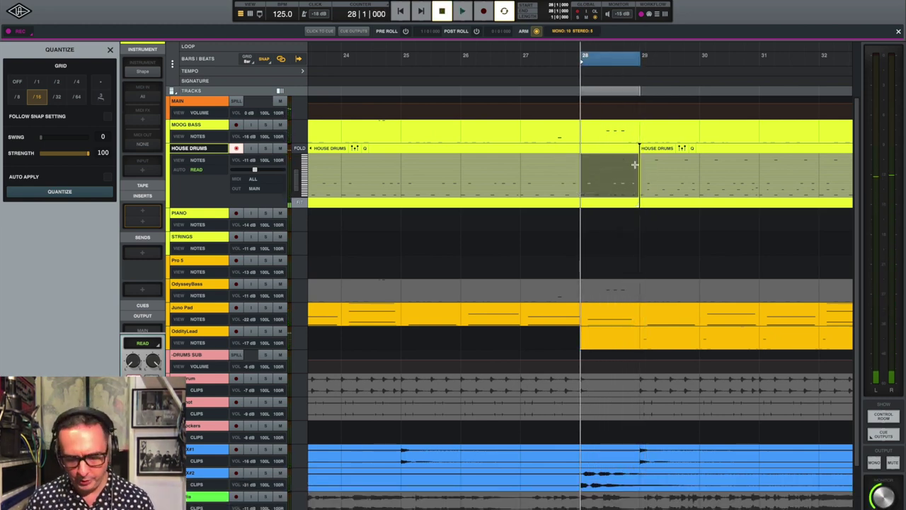
pyautogui.press('super')
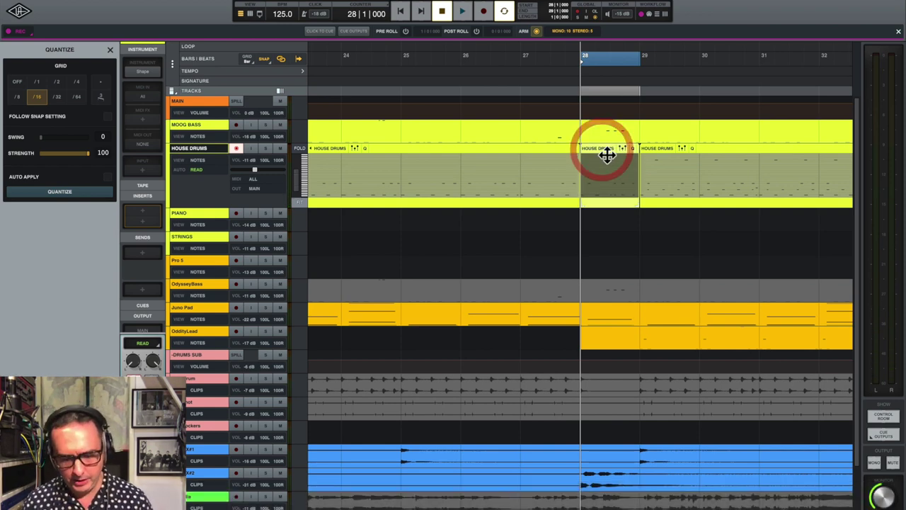
# Select and edit the nine notes in the bar 28 clip, then play it back.
pyautogui.press('e')
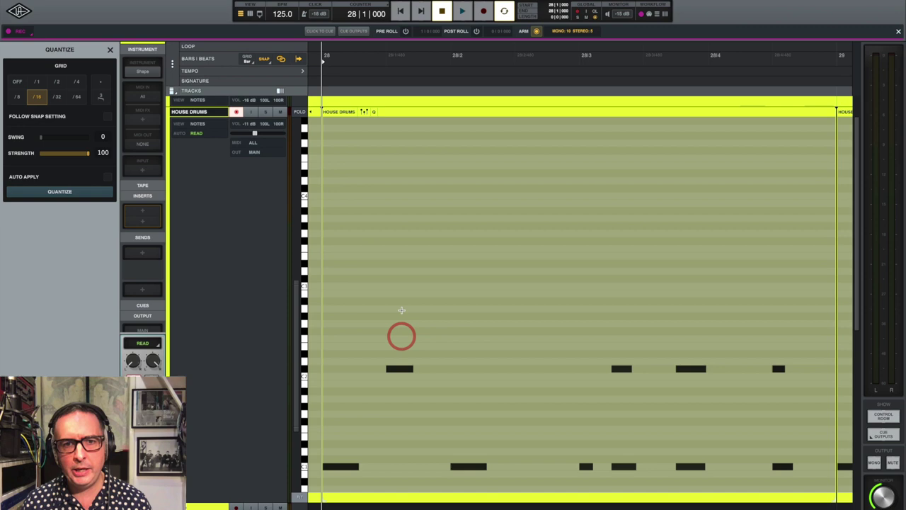
pyautogui.moveTo(402, 306); pyautogui.dragTo(801, 486)
pyautogui.press('super')
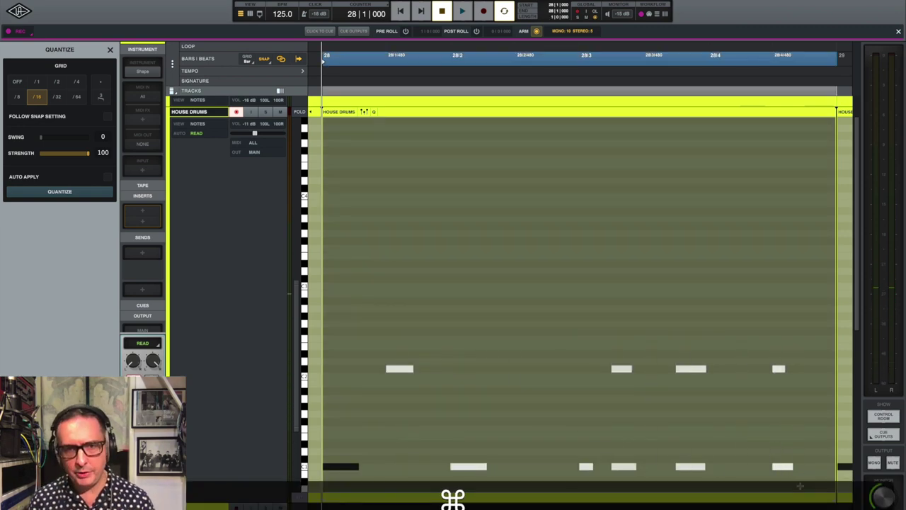
pyautogui.press('super+m')
pyautogui.press('space')
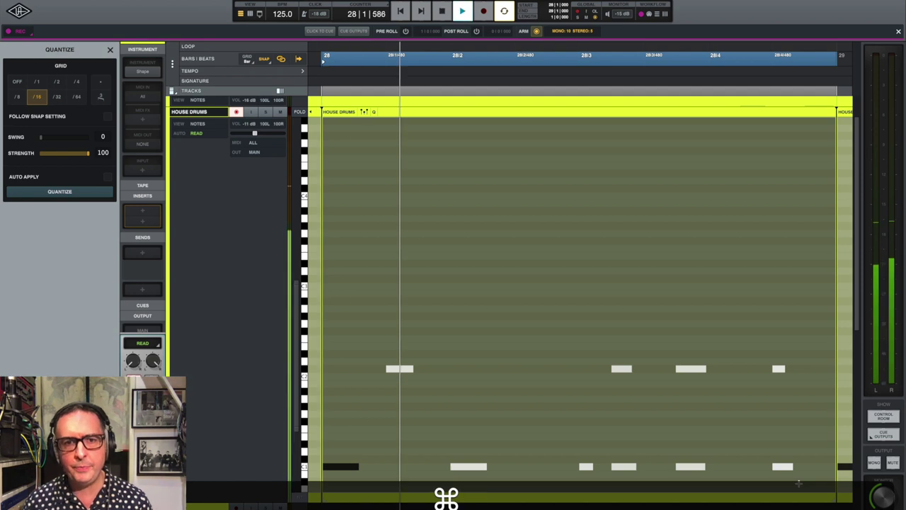
pyautogui.press('e')
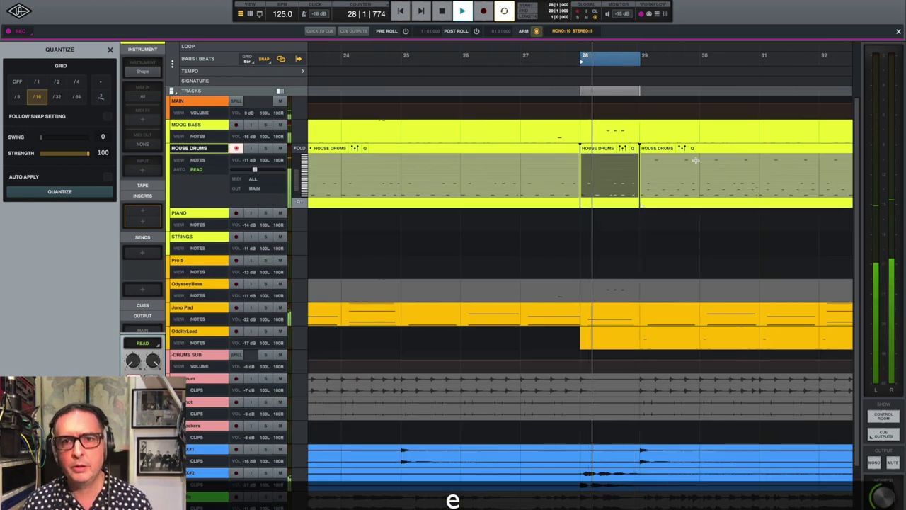
# Loop playback over bar 28 and zoom out to the whole arrangement.
pyautogui.click(627, 59)
pyautogui.press('space')
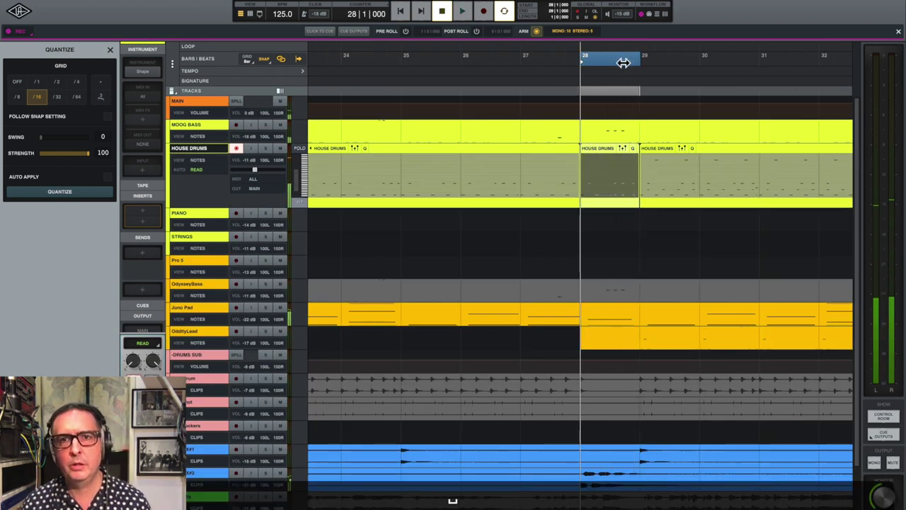
pyautogui.press('space')
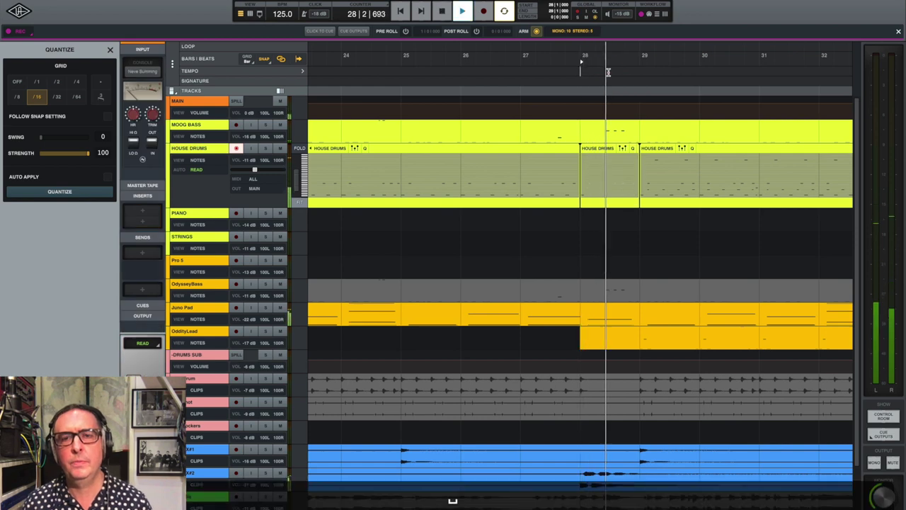
pyautogui.press('super+bracketleft')
pyautogui.press('super+bracketleft')
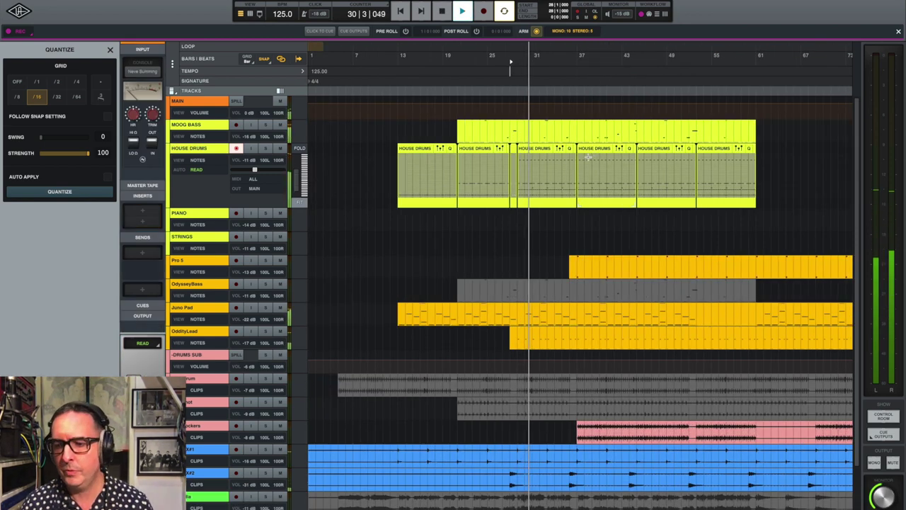
pyautogui.press('space')
pyautogui.click(568, 169)
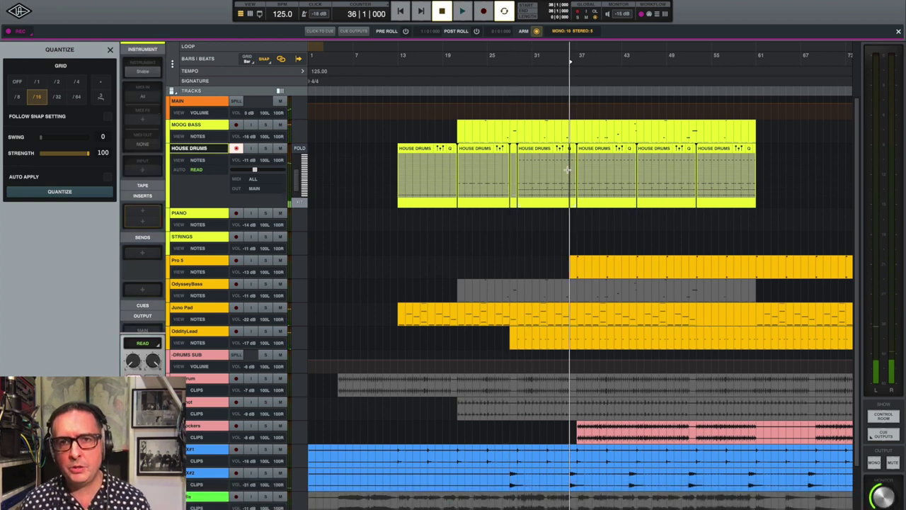
pyautogui.press('super+1')
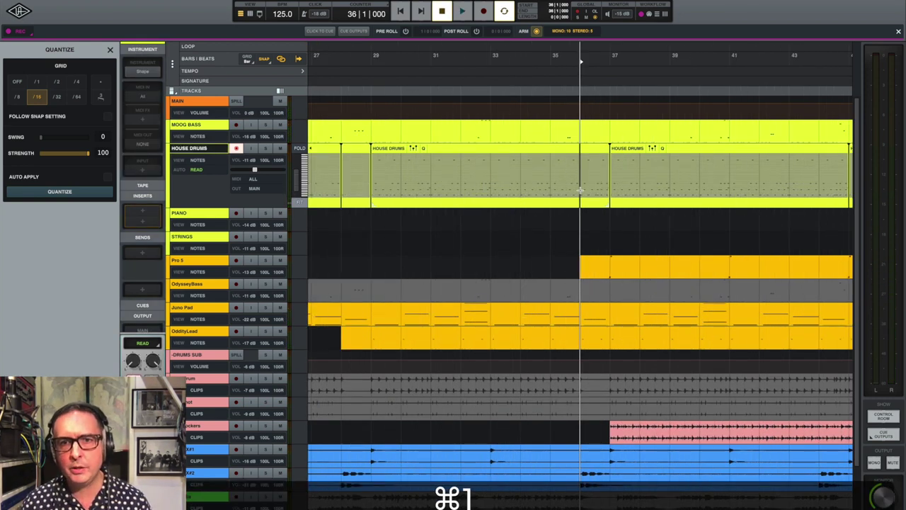
pyautogui.moveTo(579, 192); pyautogui.dragTo(600, 186)
pyautogui.press('super+e')
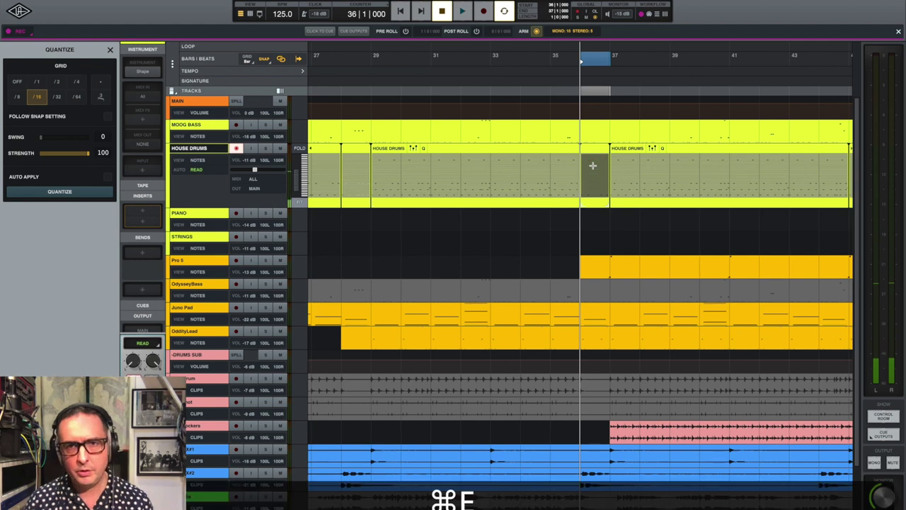
pyautogui.press('e')
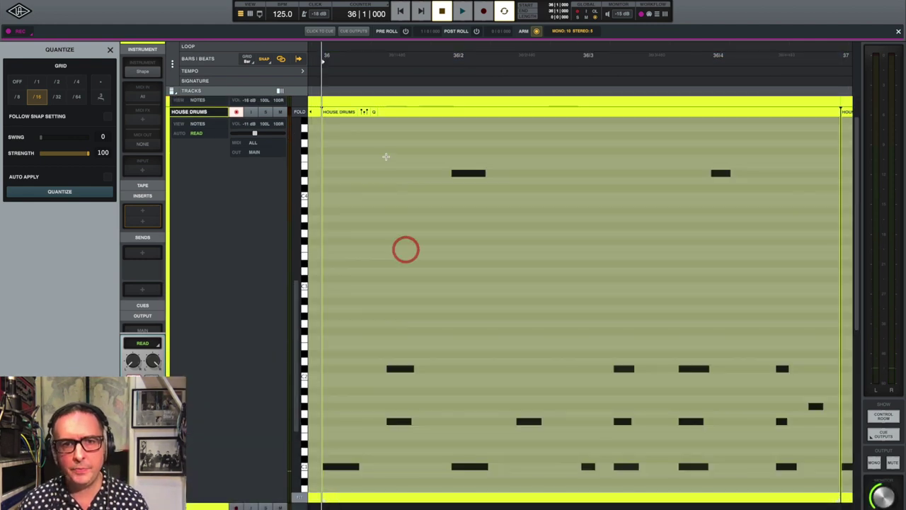
pyautogui.moveTo(386, 155); pyautogui.dragTo(809, 445)
pyautogui.moveTo(816, 314); pyautogui.dragTo(824, 269)
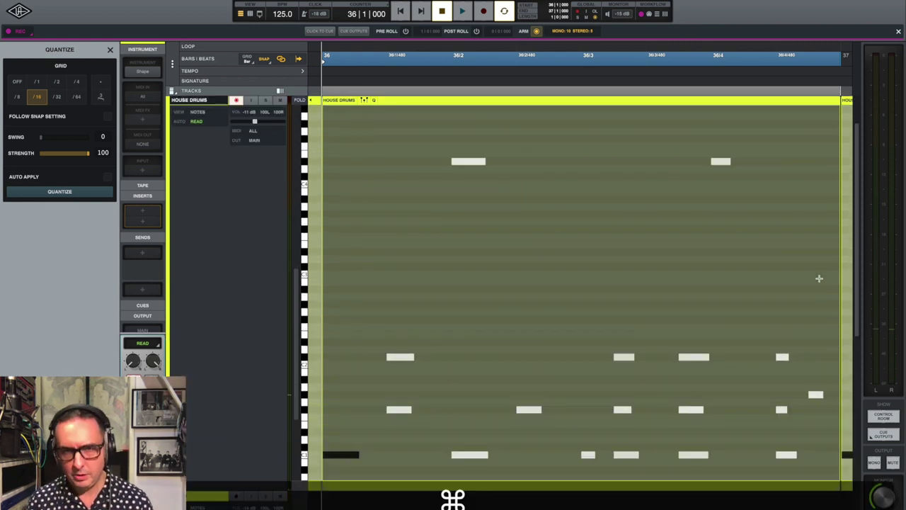
pyautogui.press('space')
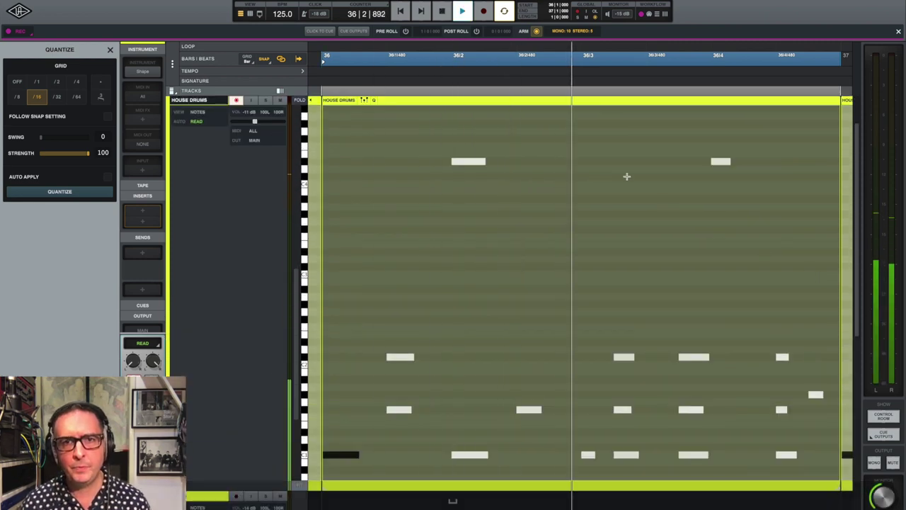
pyautogui.press('space')
pyautogui.moveTo(535, 60); pyautogui.dragTo(522, 62)
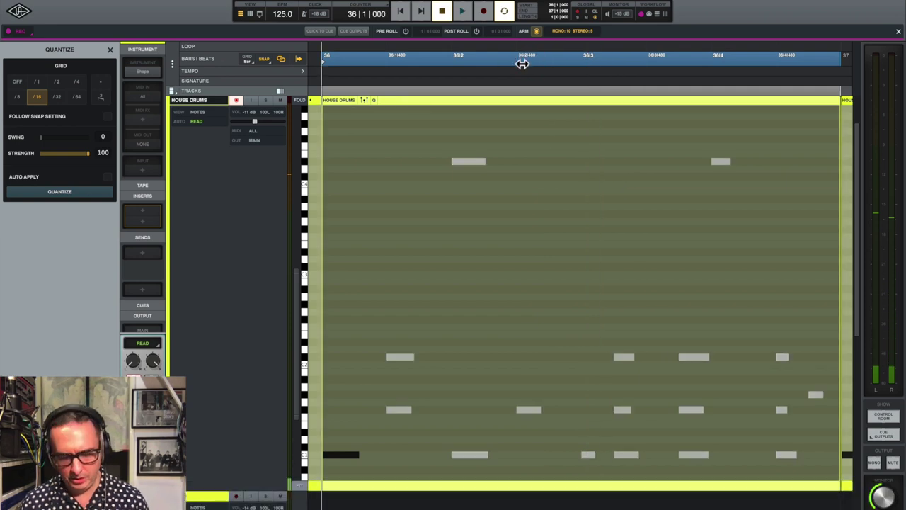
pyautogui.press('e')
pyautogui.click(557, 58)
pyautogui.press('space')
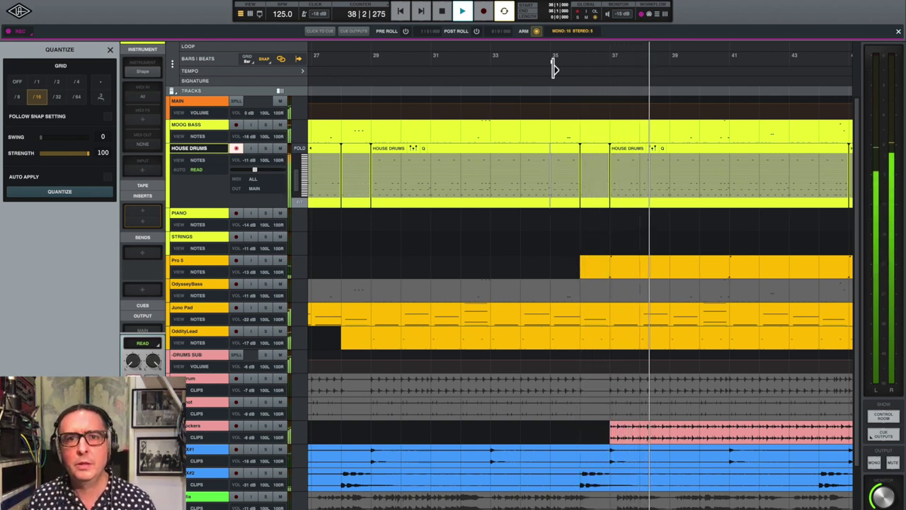
pyautogui.press('space')
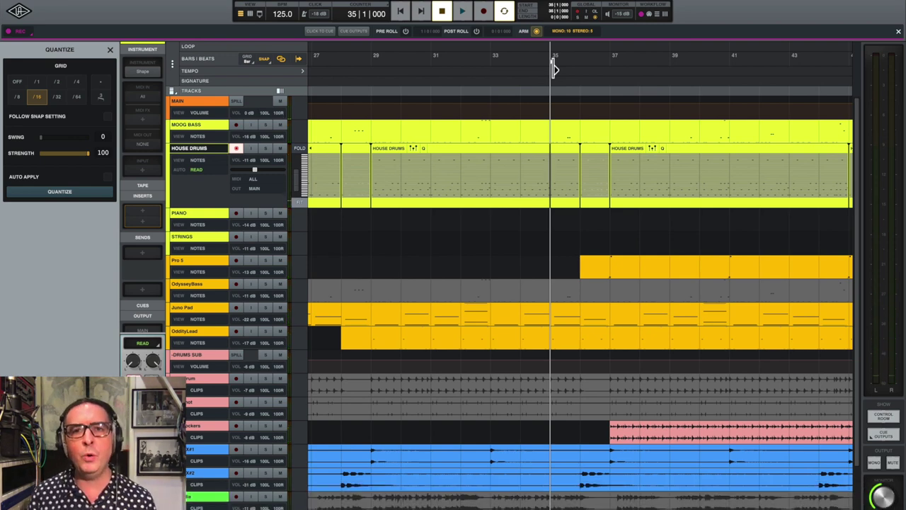
pyautogui.press('super+bracketleft')
pyautogui.press('super+bracketleft')
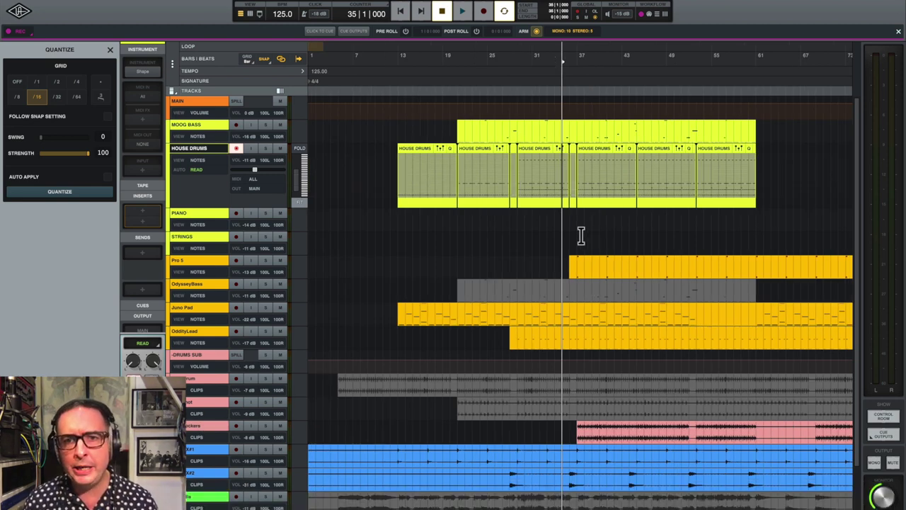
pyautogui.press('Down')
pyautogui.press('space')
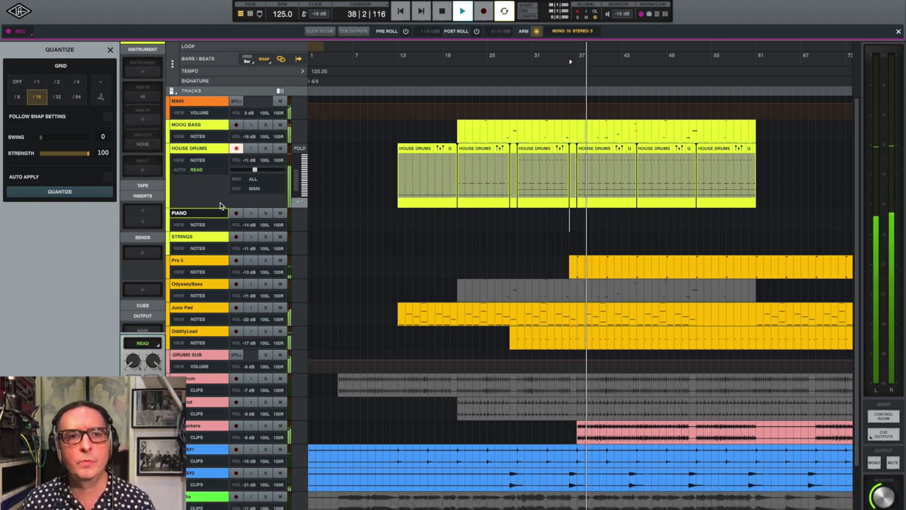
# Stop playback, shrink House Drums, and load Shape with the House Piano sound on Piano.
pyautogui.press('space')
pyautogui.moveTo(220, 207); pyautogui.dragTo(223, 168)
pyautogui.click(142, 71)
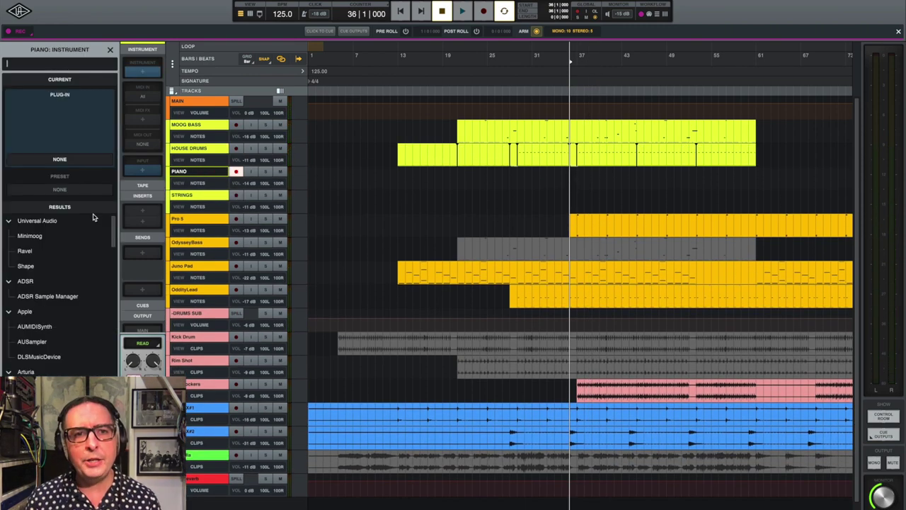
pyautogui.click(26, 266)
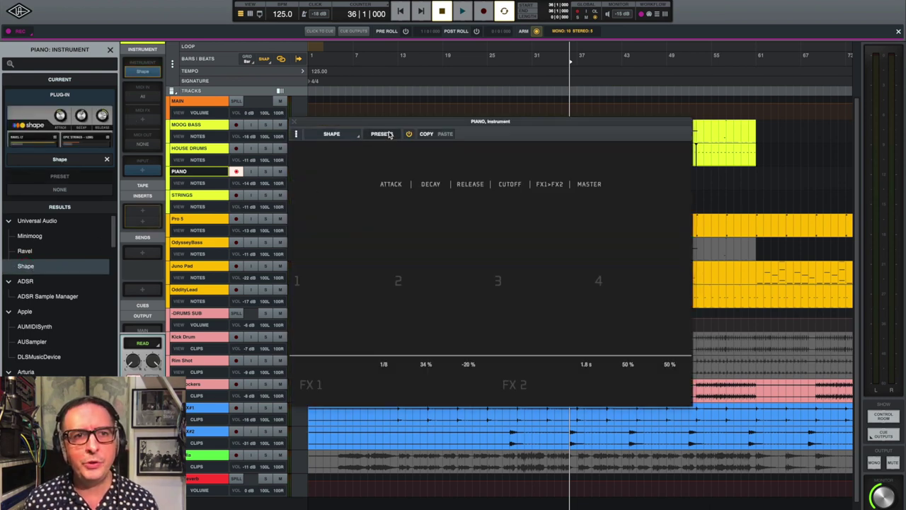
pyautogui.moveTo(393, 122); pyautogui.dragTo(254, 93)
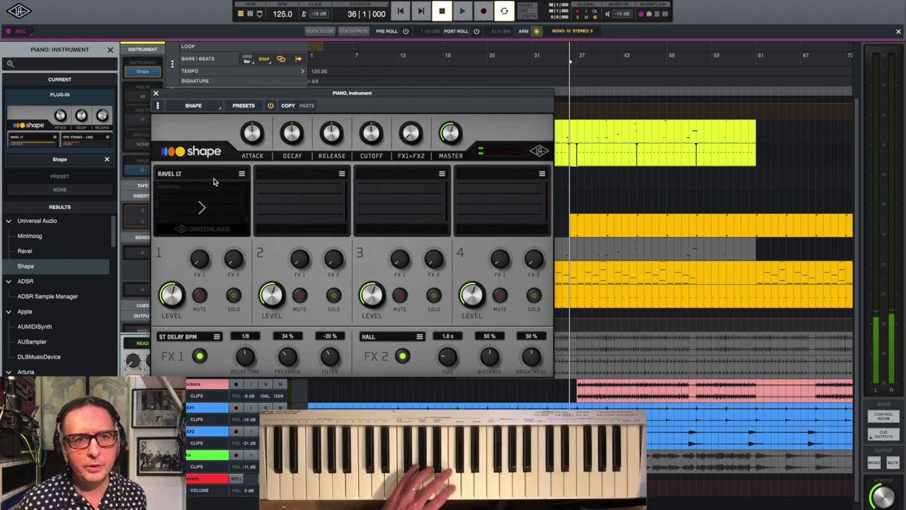
pyautogui.click(242, 174)
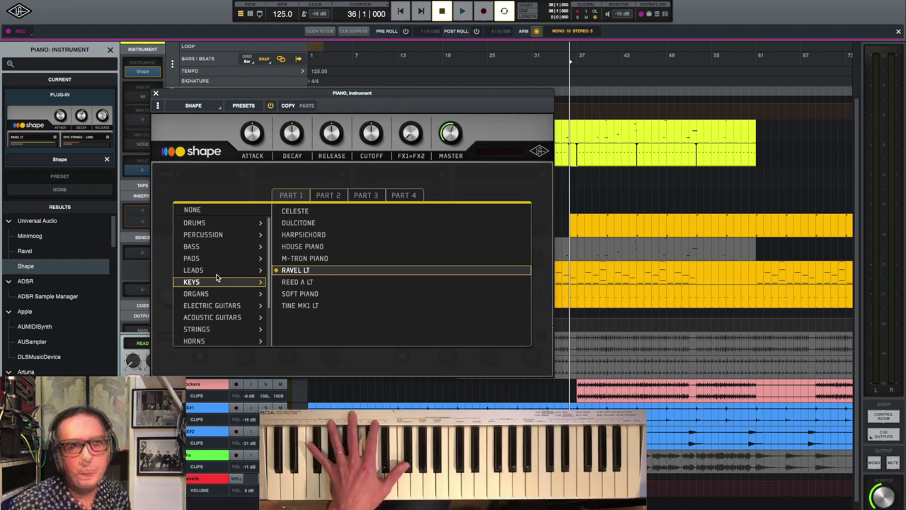
pyautogui.click(315, 246)
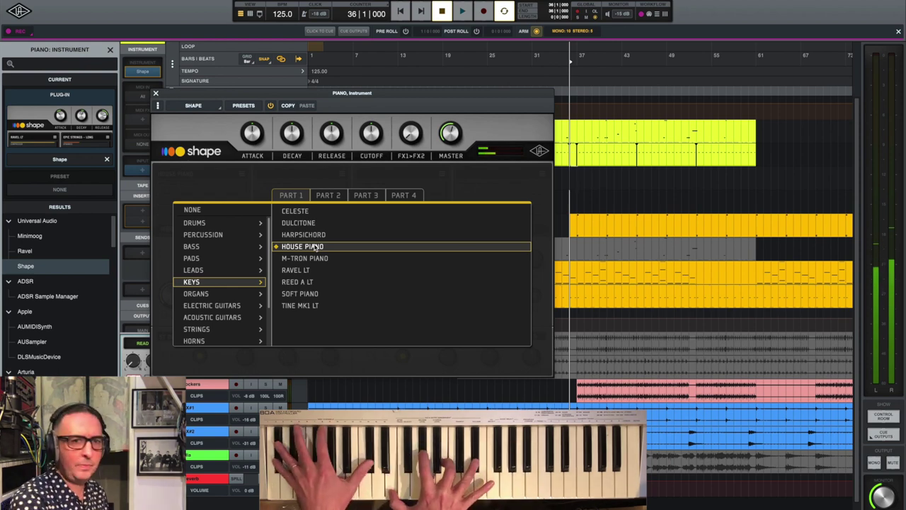
pyautogui.click(156, 94)
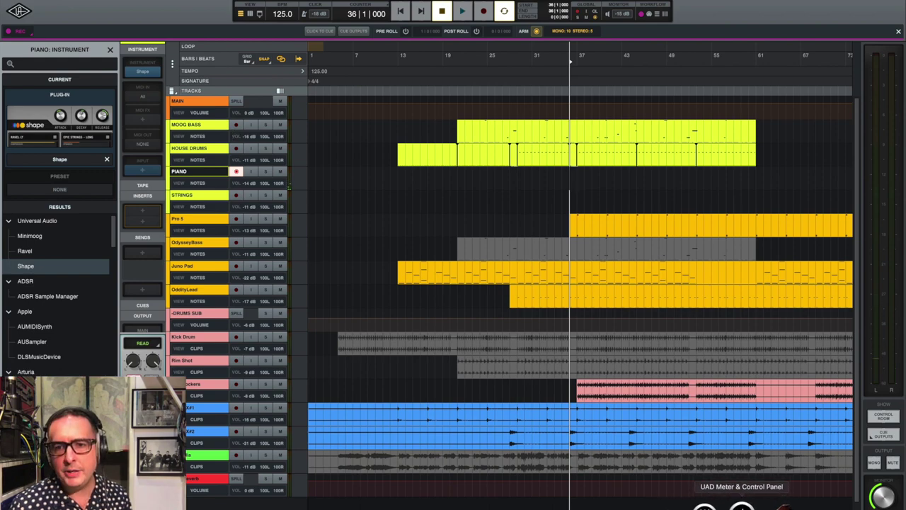
# Launch the Virtual MIDI Piano Keyboard and the Chords document, moving both windows into place.
pyautogui.click(761, 509)
pyautogui.moveTo(621, 411); pyautogui.dragTo(577, 345)
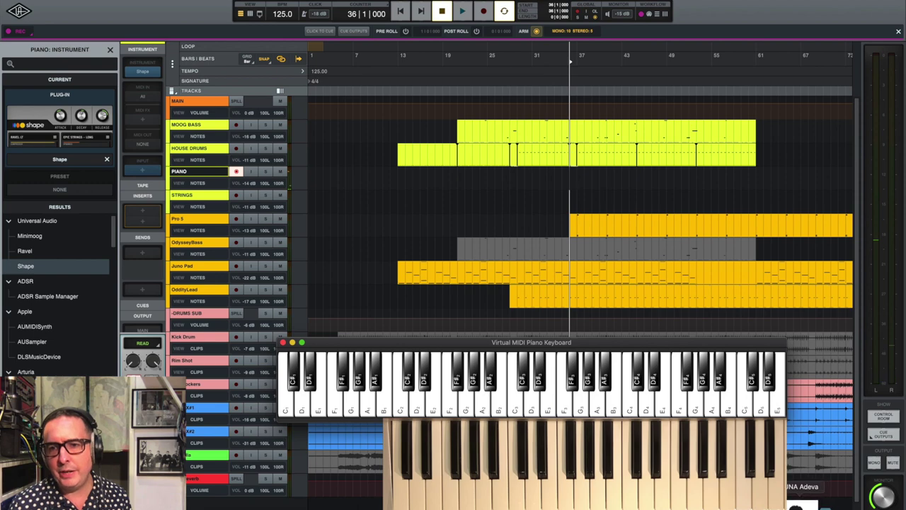
pyautogui.click(797, 505)
pyautogui.click(788, 398)
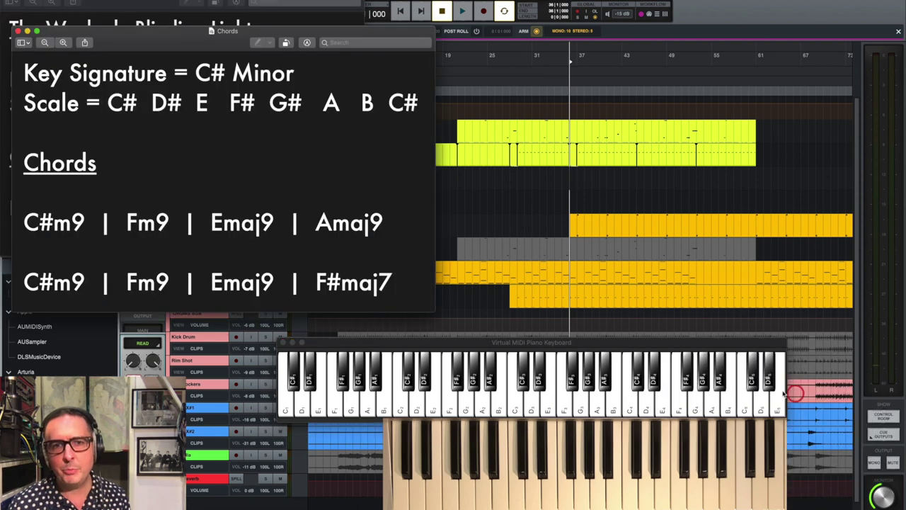
pyautogui.moveTo(190, 47); pyautogui.dragTo(177, 6)
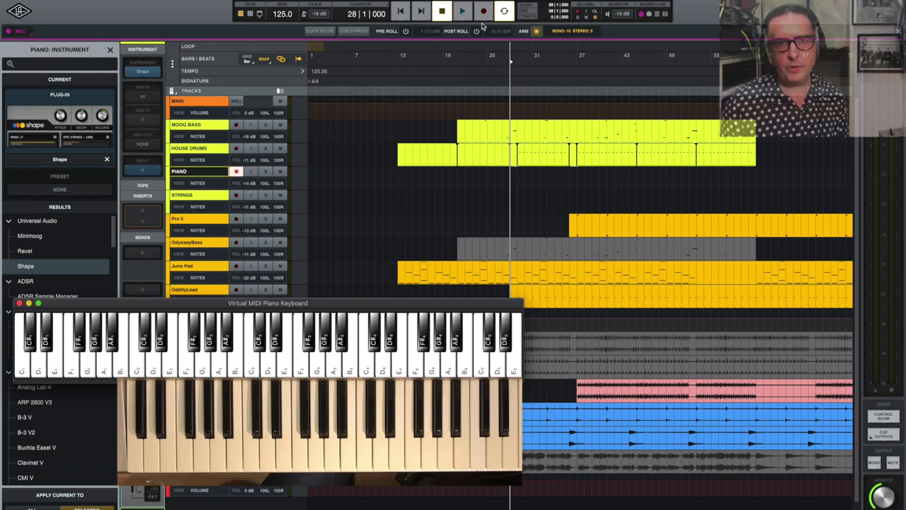
# Record the piano chord part on the Piano track starting at bar 28.
pyautogui.click(482, 16)
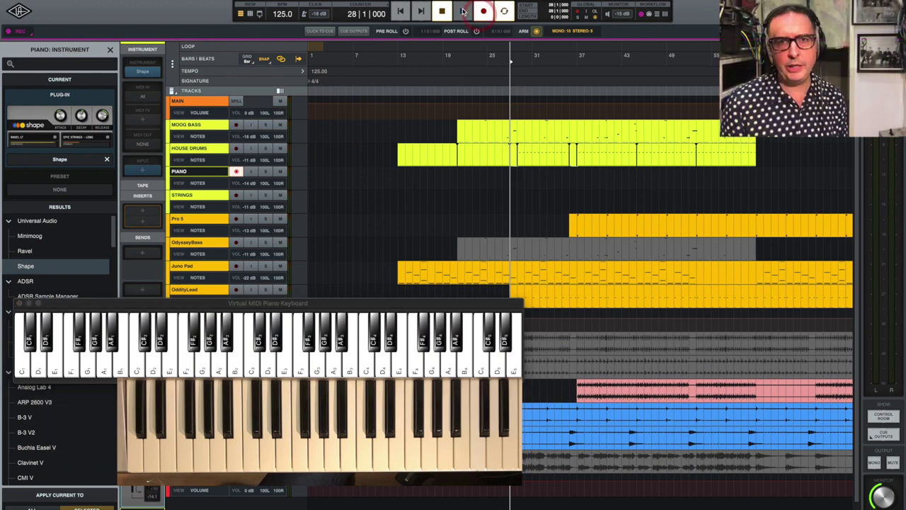
pyautogui.click(463, 12)
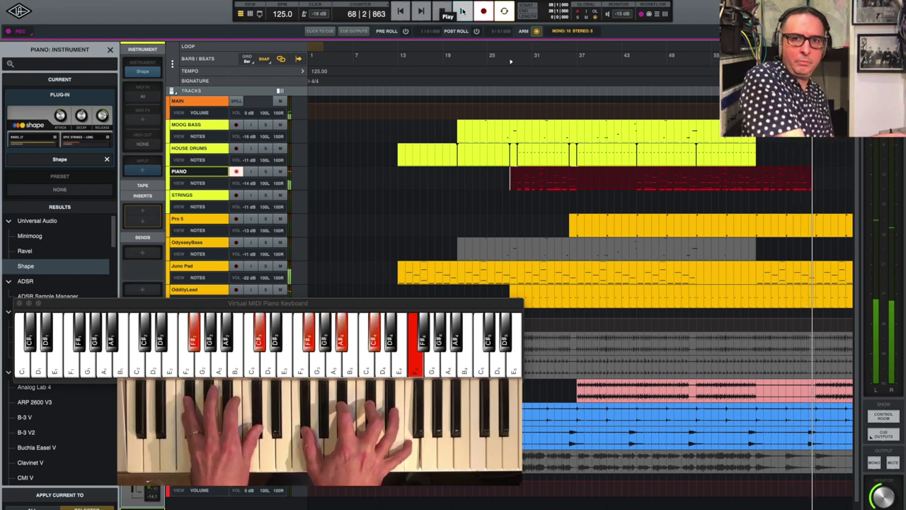
pyautogui.click(461, 11)
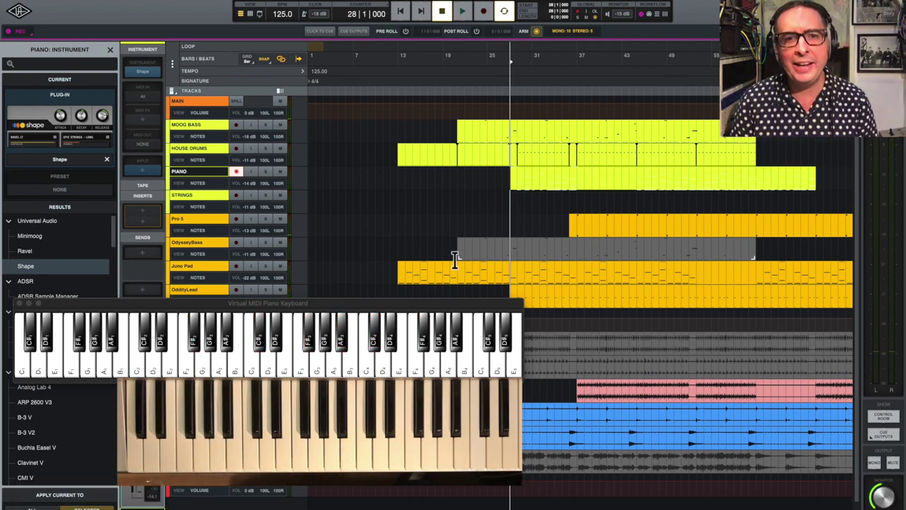
# Hide the virtual keyboard and make the Piano track taller to show the notes.
pyautogui.click(378, 304)
pyautogui.press('super+h')
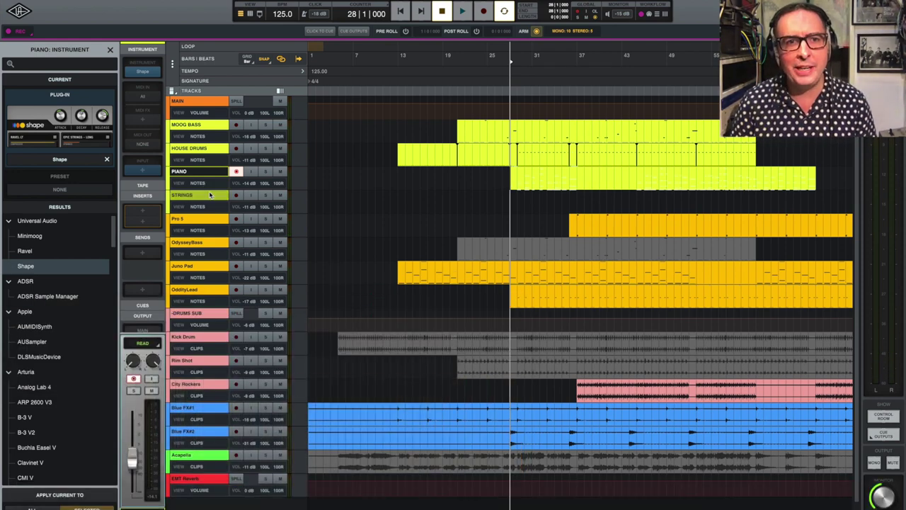
pyautogui.moveTo(216, 194); pyautogui.dragTo(213, 247)
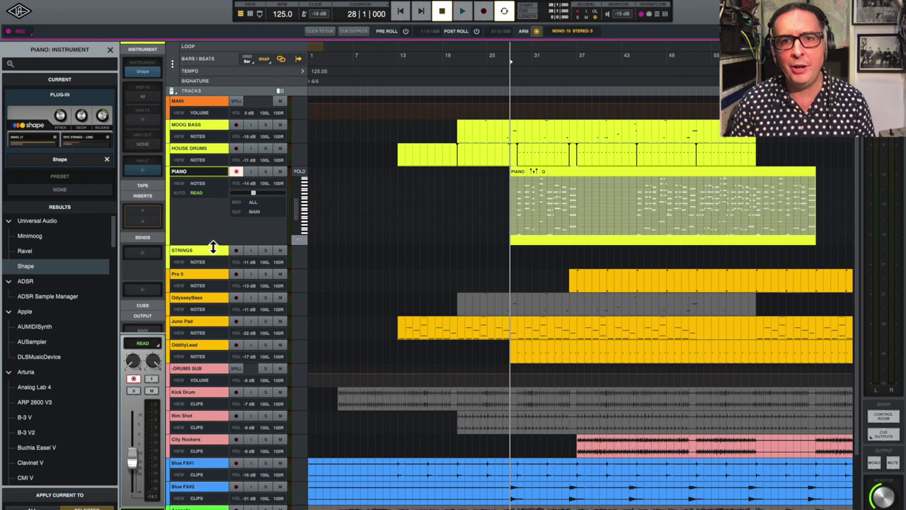
# Quantize all notes of the piano clip to 1/16 in the note editor and play it back.
pyautogui.click(588, 179)
pyautogui.press('e')
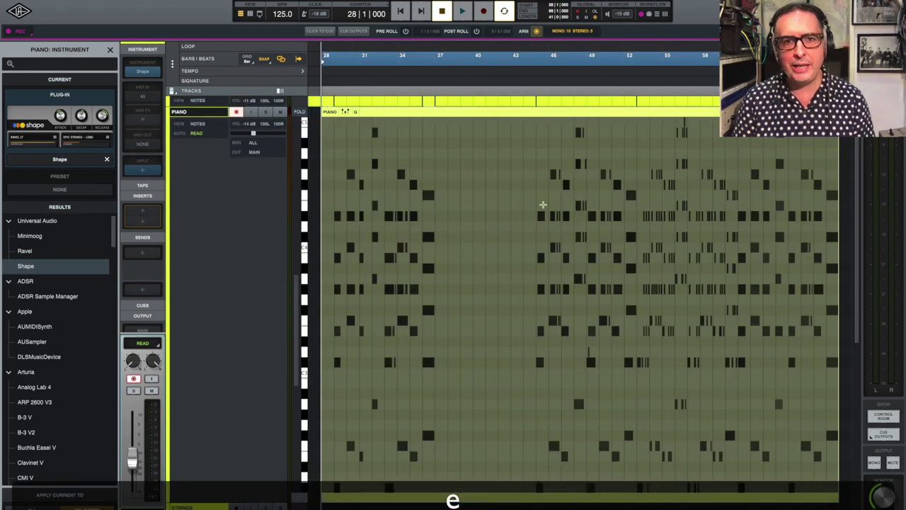
pyautogui.click(469, 271)
pyautogui.press('super+a')
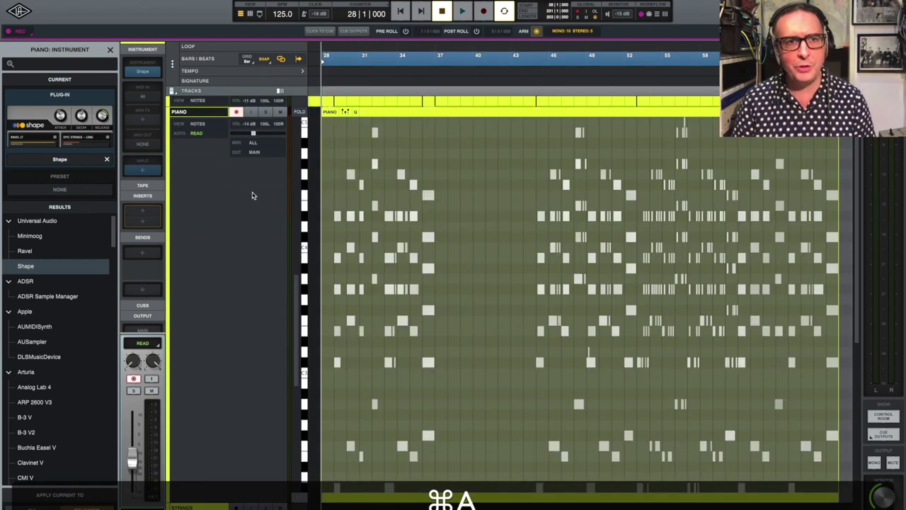
pyautogui.click(356, 113)
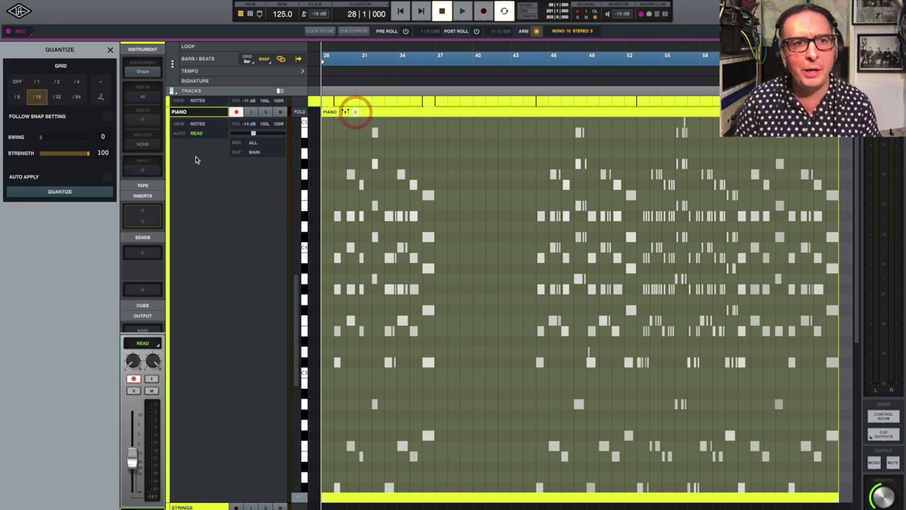
pyautogui.click(61, 192)
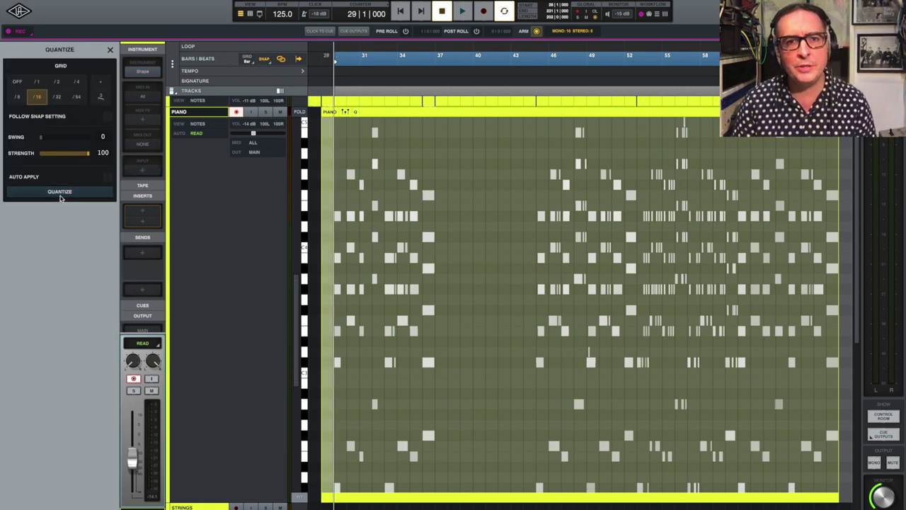
pyautogui.press('space')
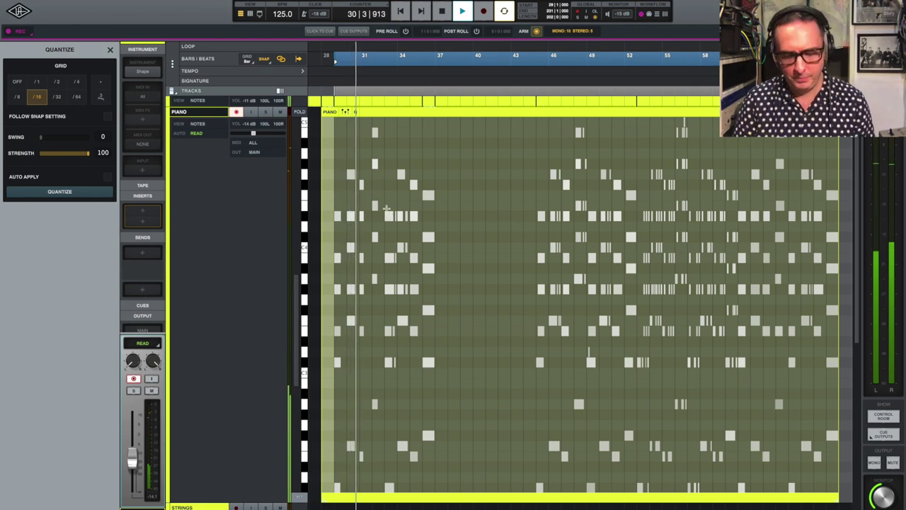
pyautogui.press('e')
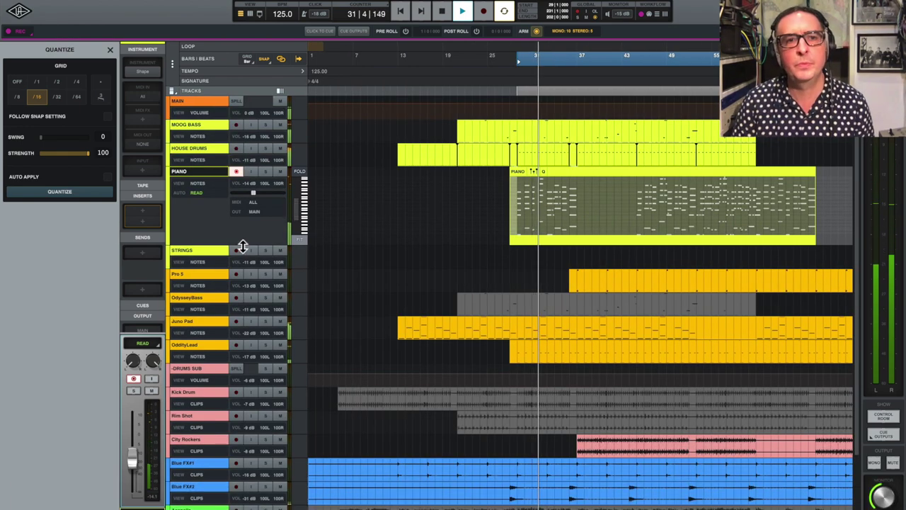
pyautogui.moveTo(243, 246); pyautogui.dragTo(239, 220)
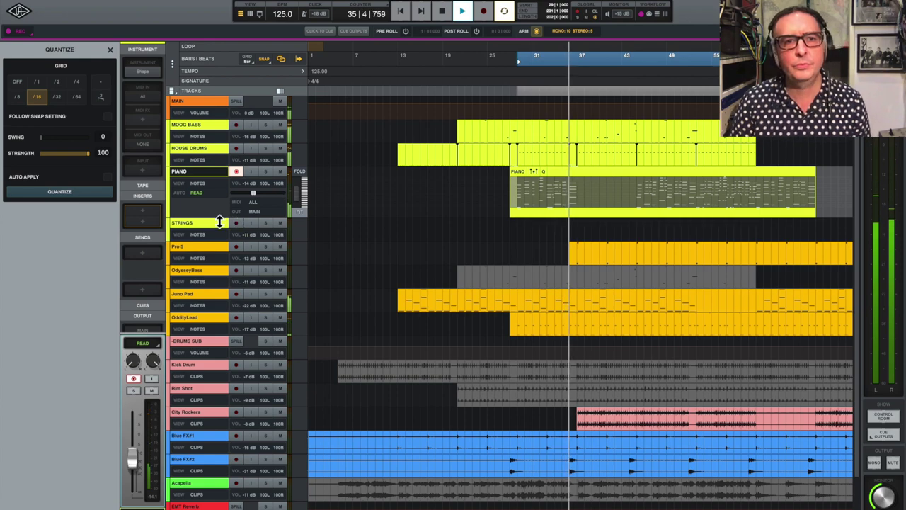
pyautogui.moveTo(220, 222); pyautogui.dragTo(220, 203)
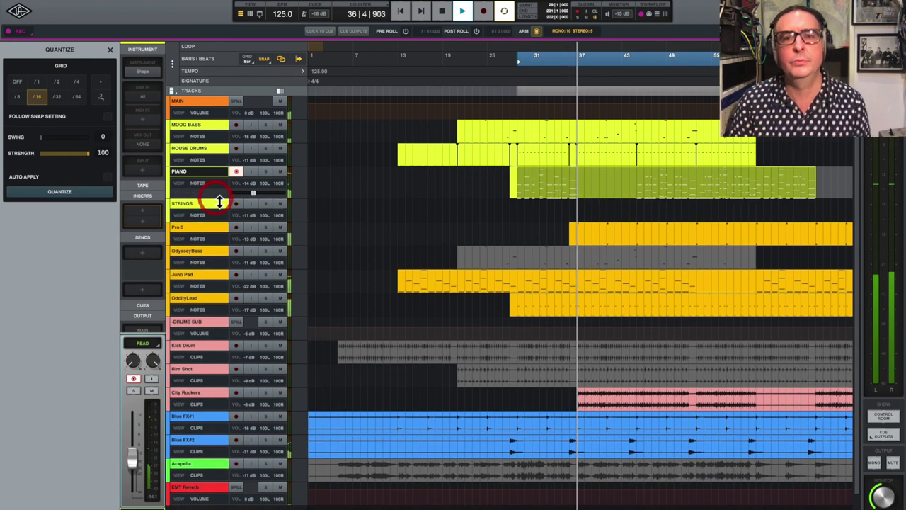
pyautogui.press('space')
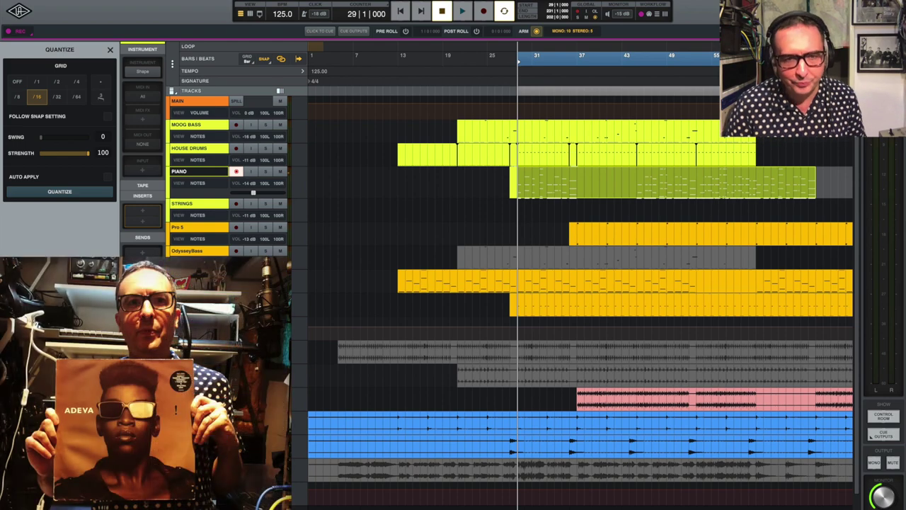
# Play the arrangement from bar 13 to about bar 37, selecting STRINGS before stopping.
pyautogui.click(364, 485)
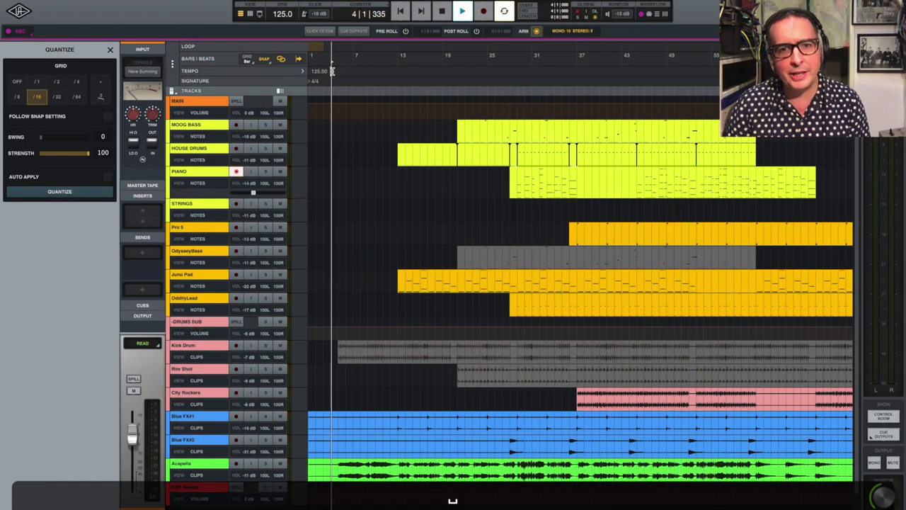
pyautogui.click(393, 187)
pyautogui.press('space')
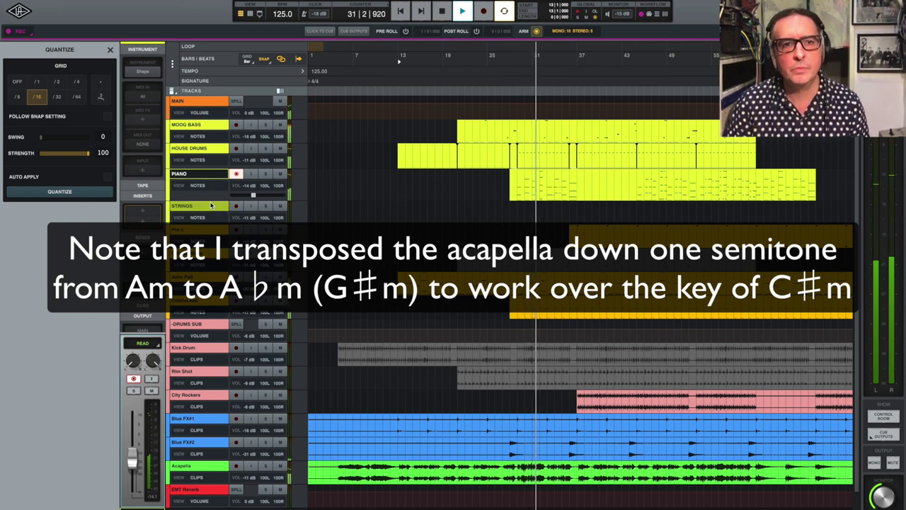
pyautogui.click(210, 205)
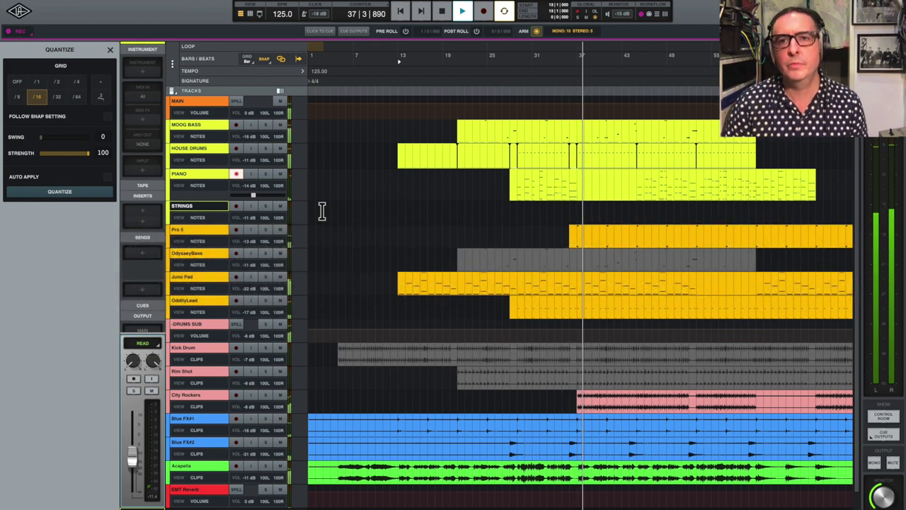
pyautogui.press('space')
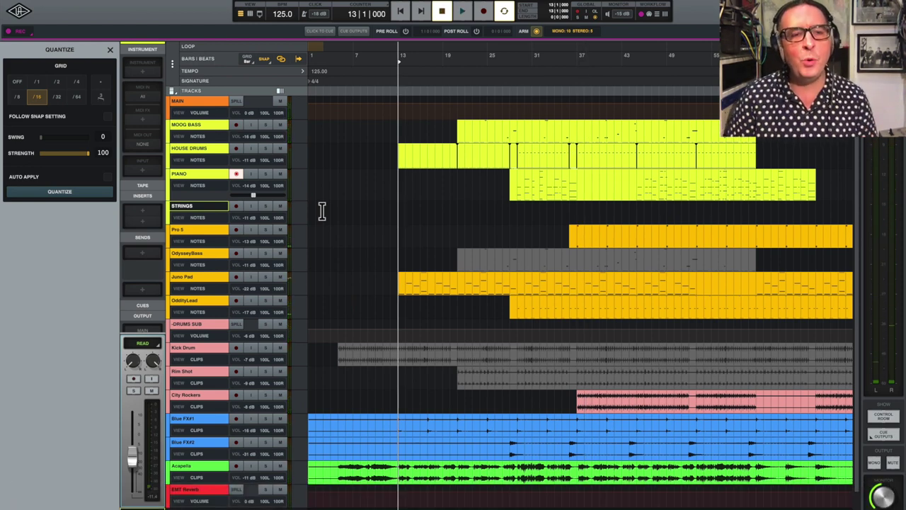
# Load Shape on STRINGS with Part 1 set to Strings > Chamber String Ensemble - Long.
pyautogui.click(142, 73)
pyautogui.click(33, 267)
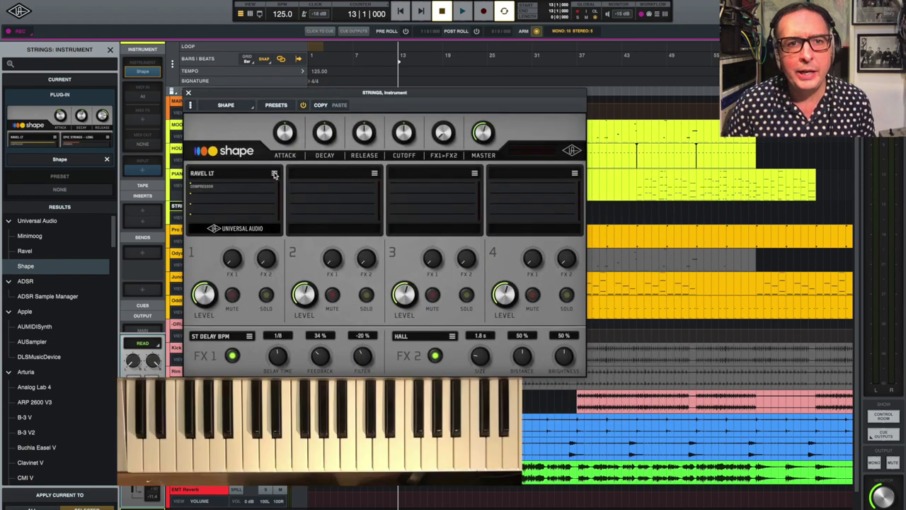
pyautogui.click(275, 173)
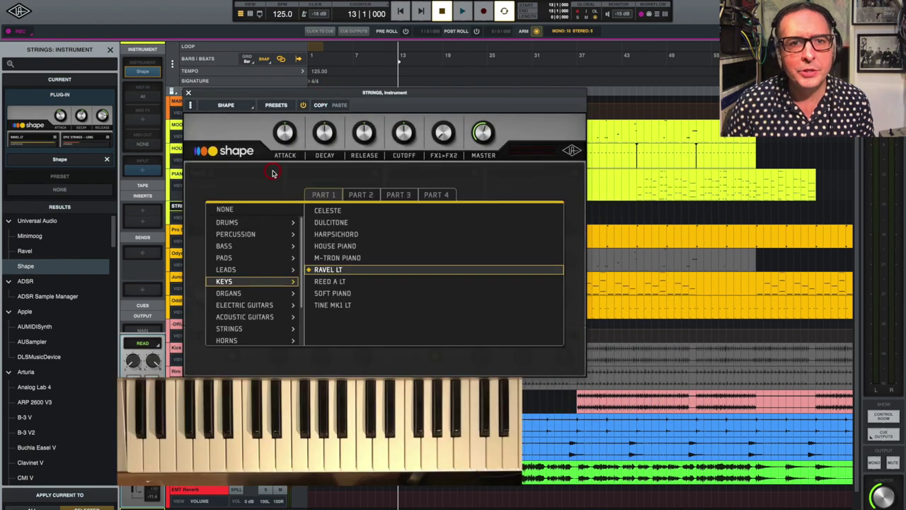
pyautogui.click(238, 331)
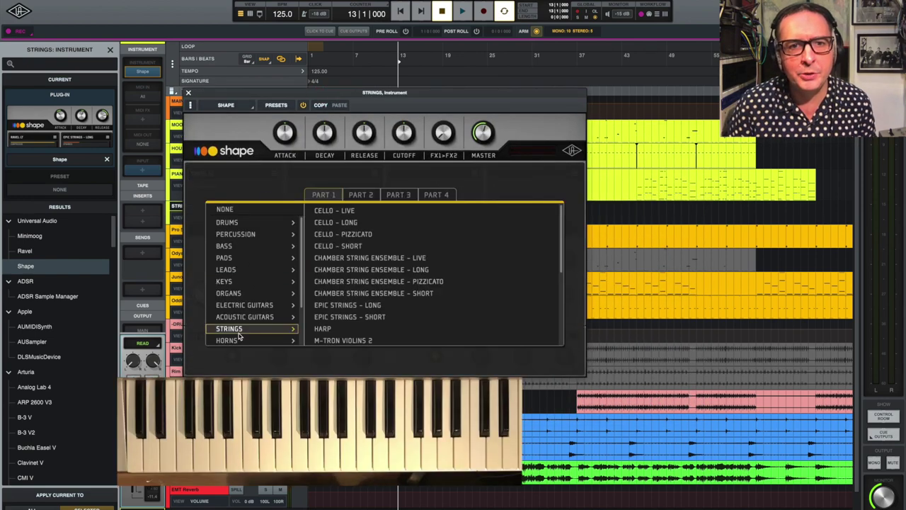
pyautogui.click(418, 270)
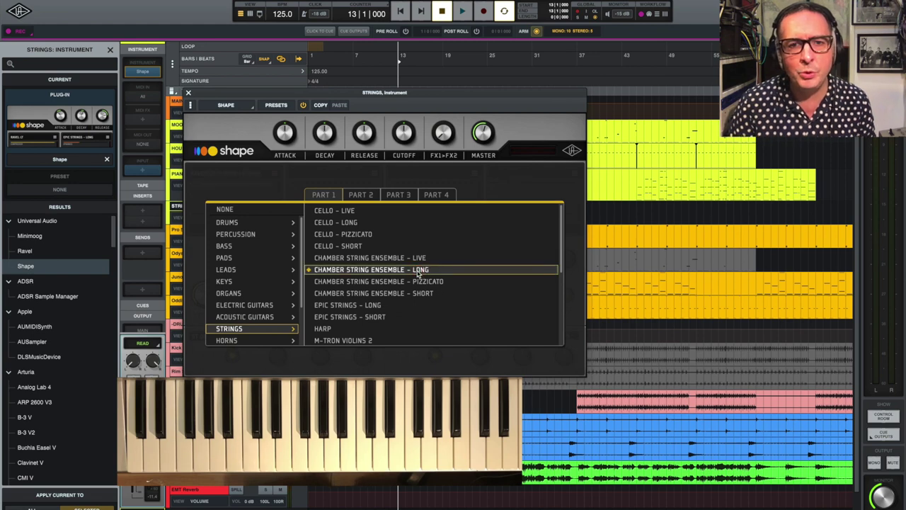
pyautogui.click(418, 270)
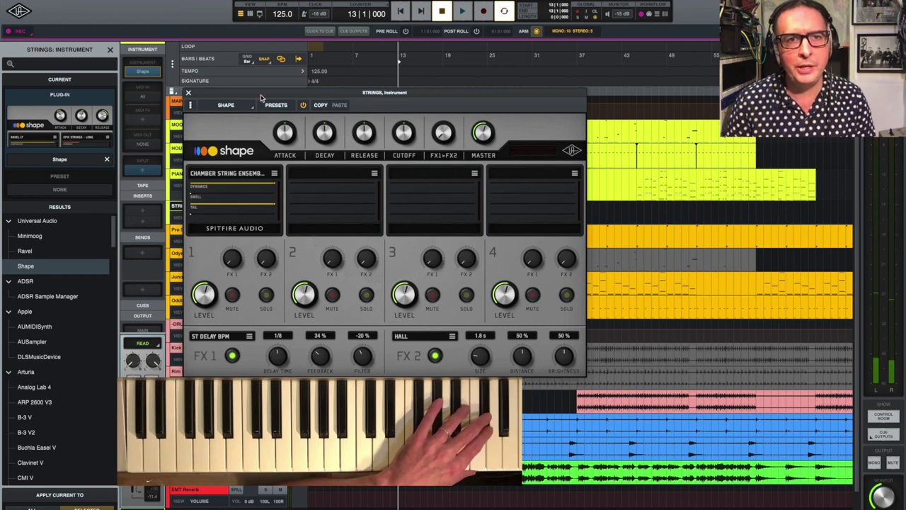
pyautogui.moveTo(243, 90); pyautogui.dragTo(498, 160)
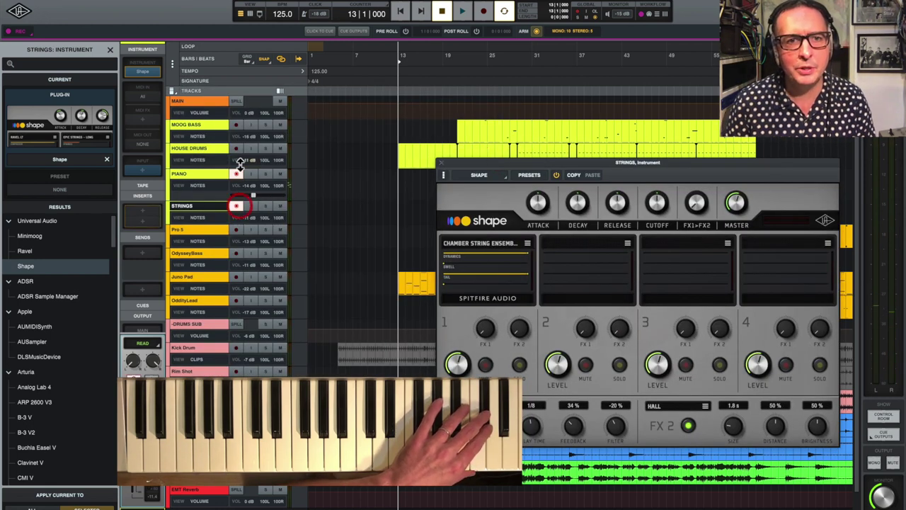
pyautogui.moveTo(501, 164); pyautogui.dragTo(321, 98)
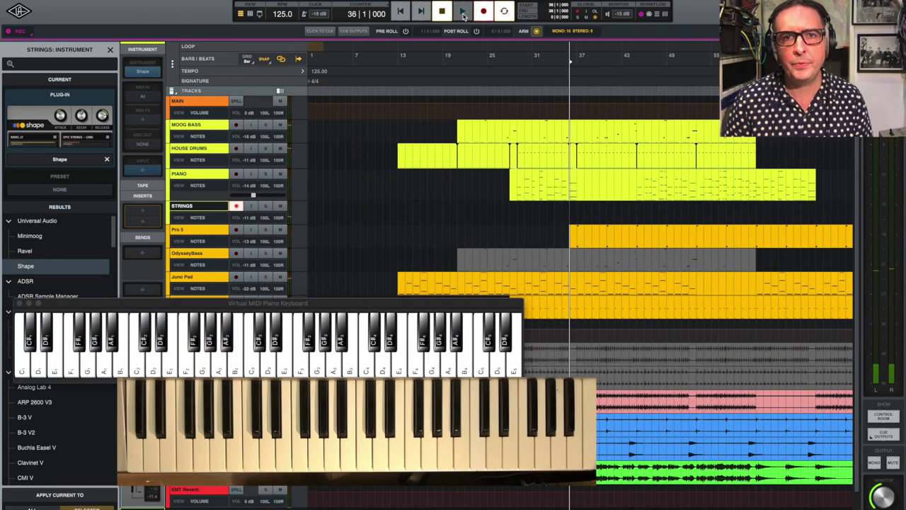
# Record the strings part on STRINGS from bar 37 to about bar 69.
pyautogui.click(463, 12)
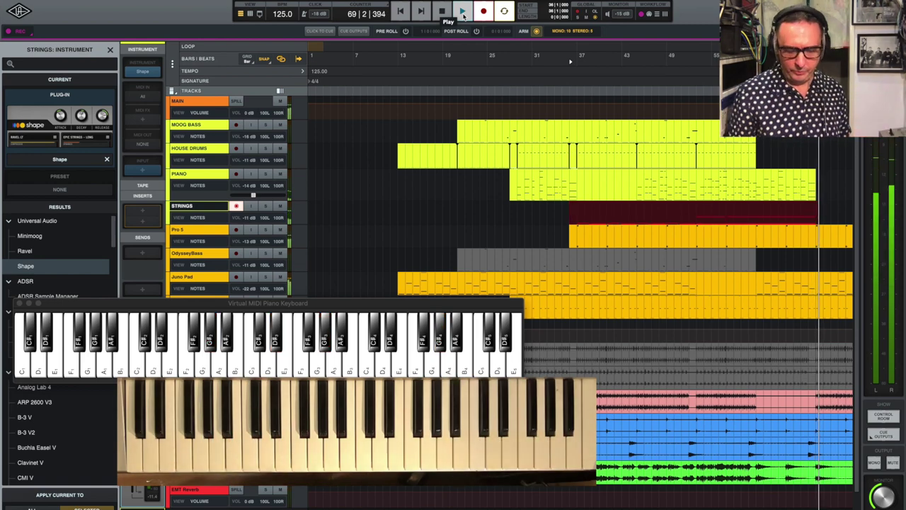
pyautogui.press('space')
pyautogui.click(509, 351)
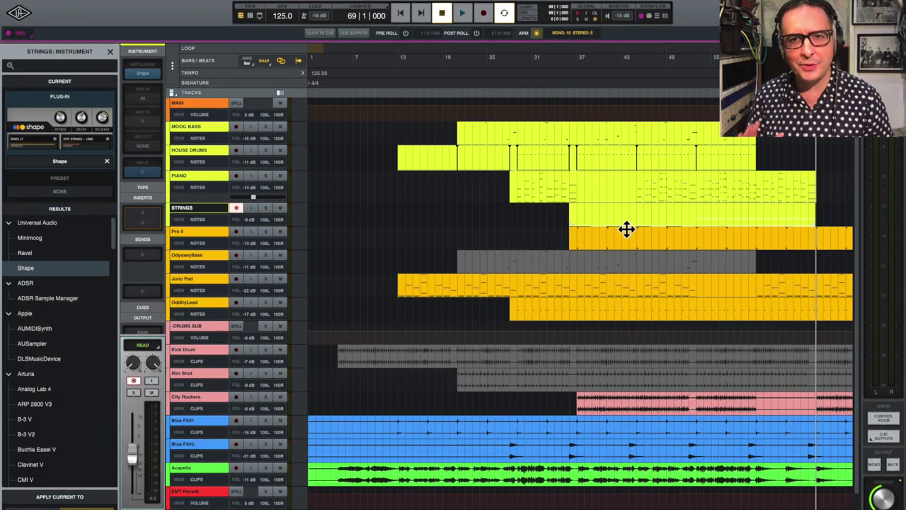
# Check the mixer view, then start playback from bar 28 in the tracks timeline.
pyautogui.press('Tab')
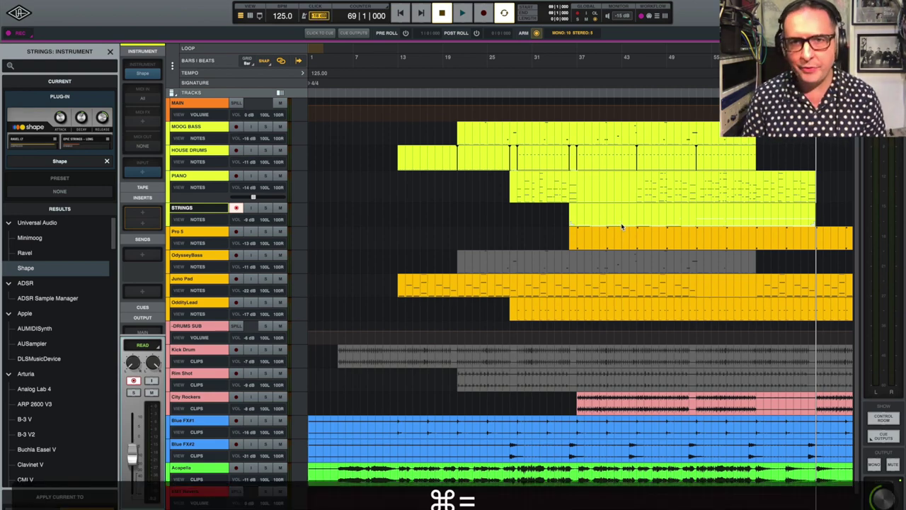
pyautogui.press('super+equal')
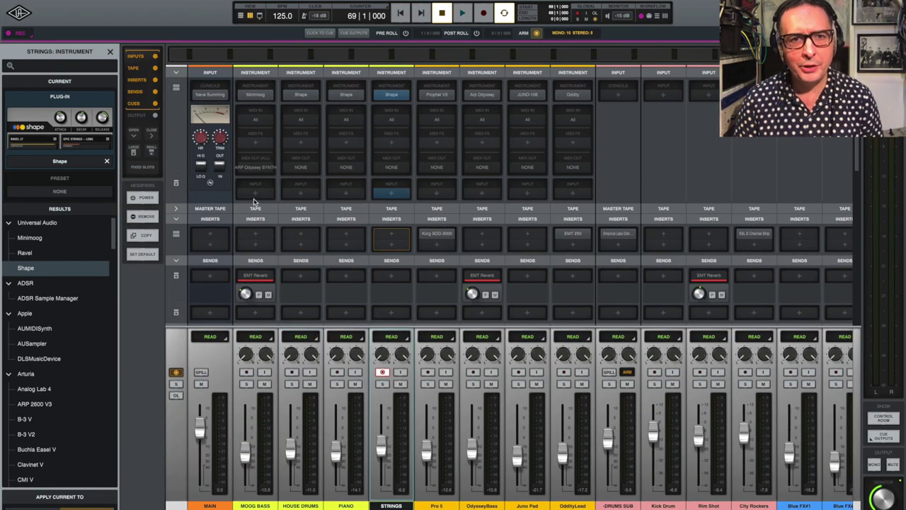
pyautogui.press('Tab')
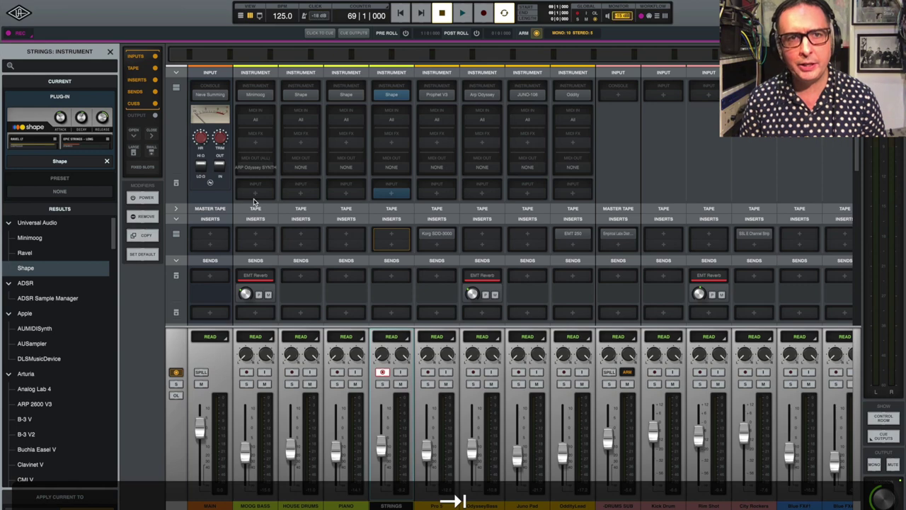
pyautogui.press('super+equal')
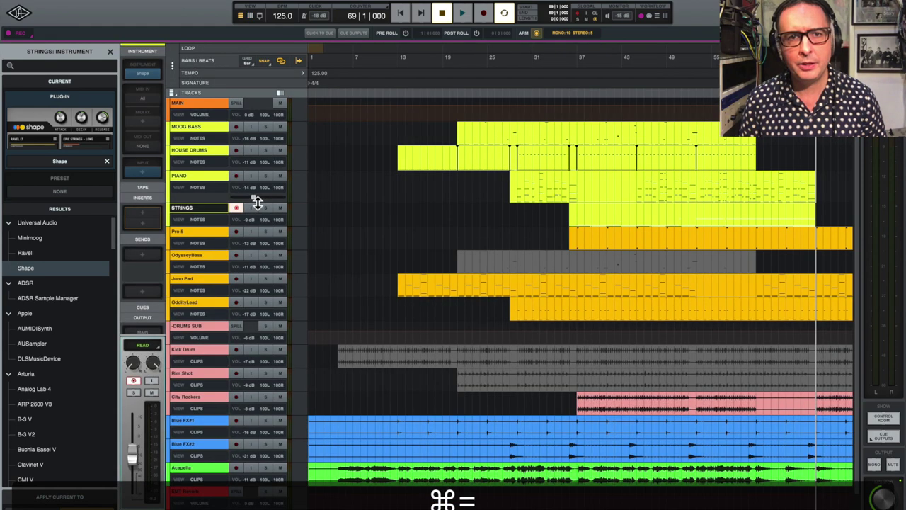
pyautogui.click(517, 115)
pyautogui.press('space')
# In the mixer, restart playback from bar 28 and toggle Neve Summing on MAIN.
pyautogui.press('Tab')
pyautogui.press('super+equal')
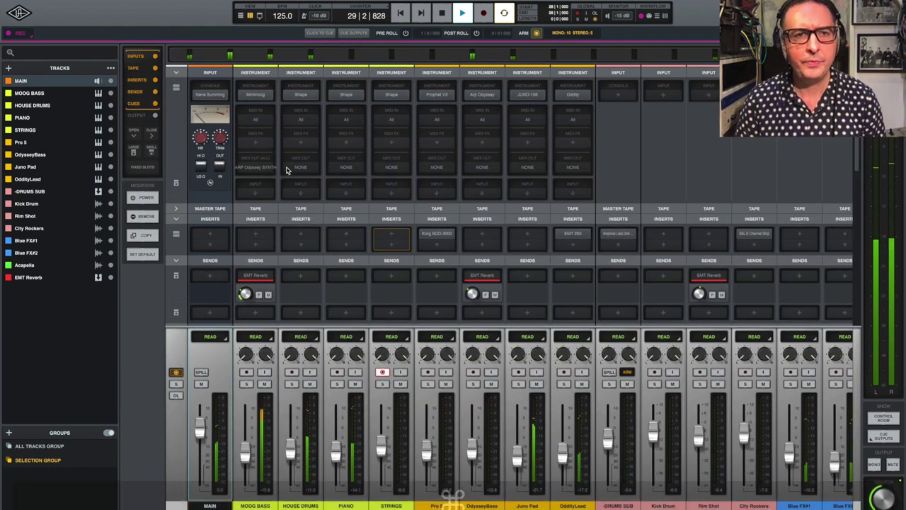
pyautogui.press('space')
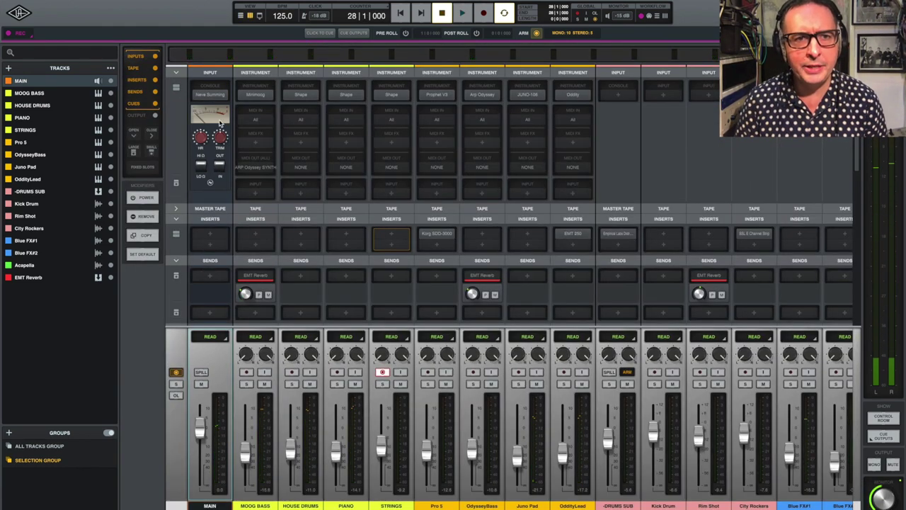
pyautogui.press('space')
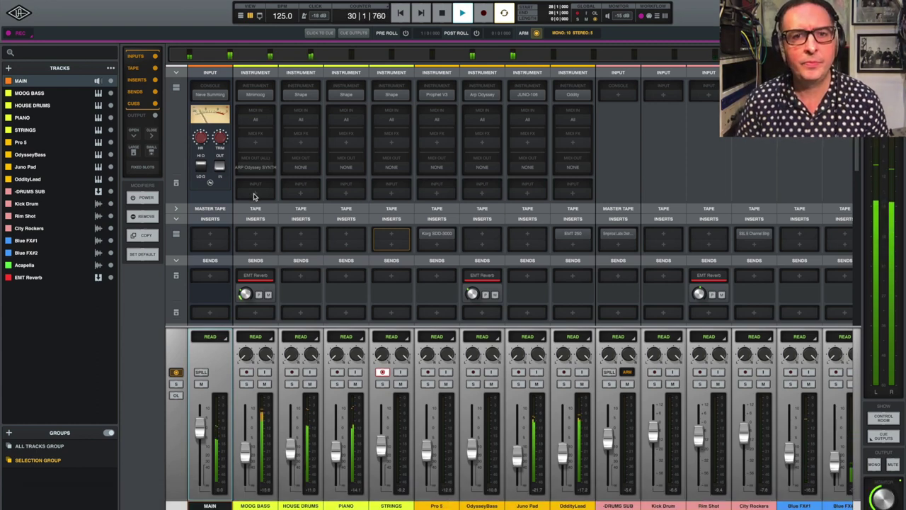
pyautogui.click(219, 167)
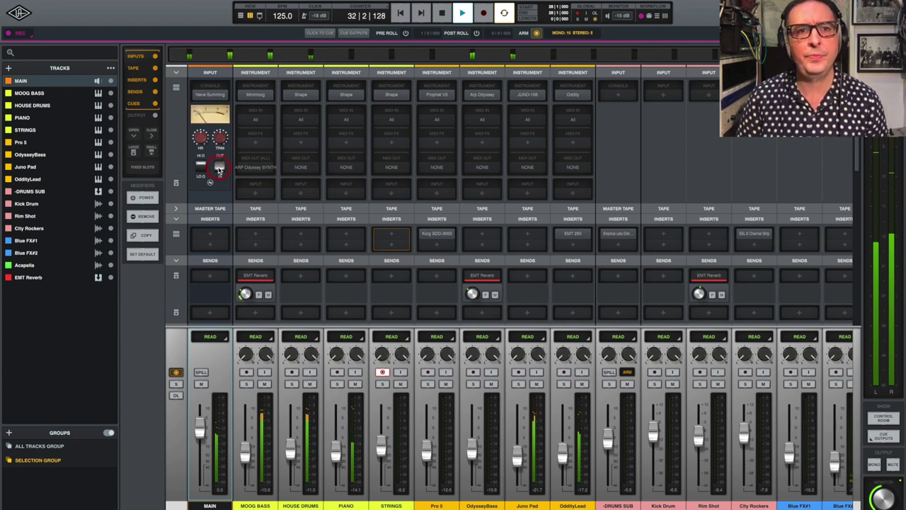
# Reveal ATR-102 tape (456, 15, 1/2") on the main bus and replay from bar 28.
pyautogui.click(175, 211)
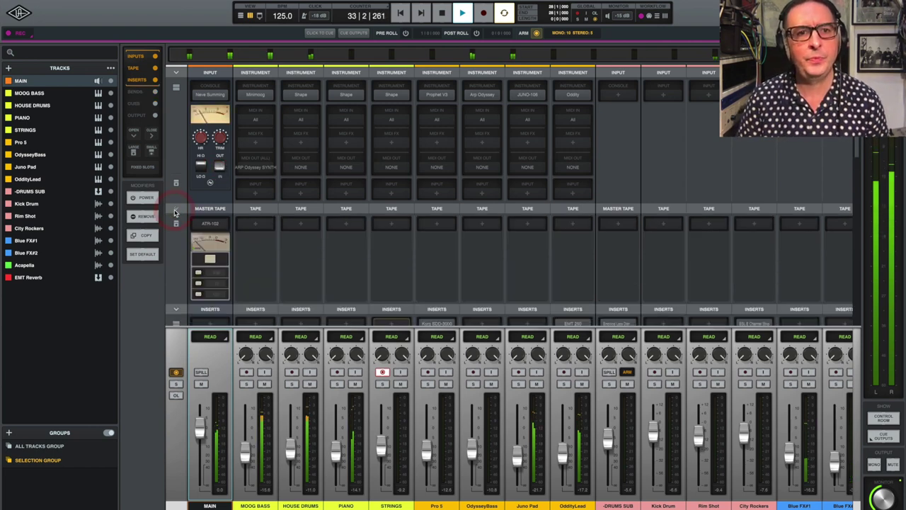
pyautogui.press('space')
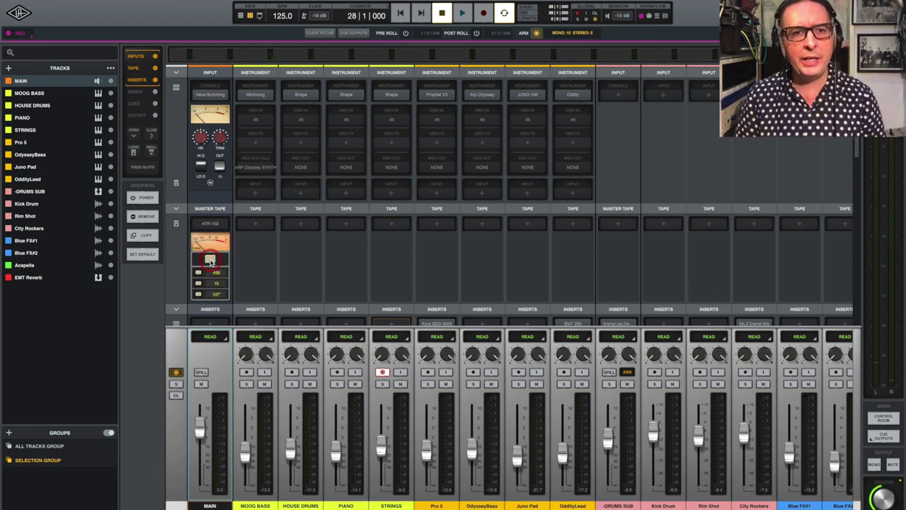
pyautogui.press('space')
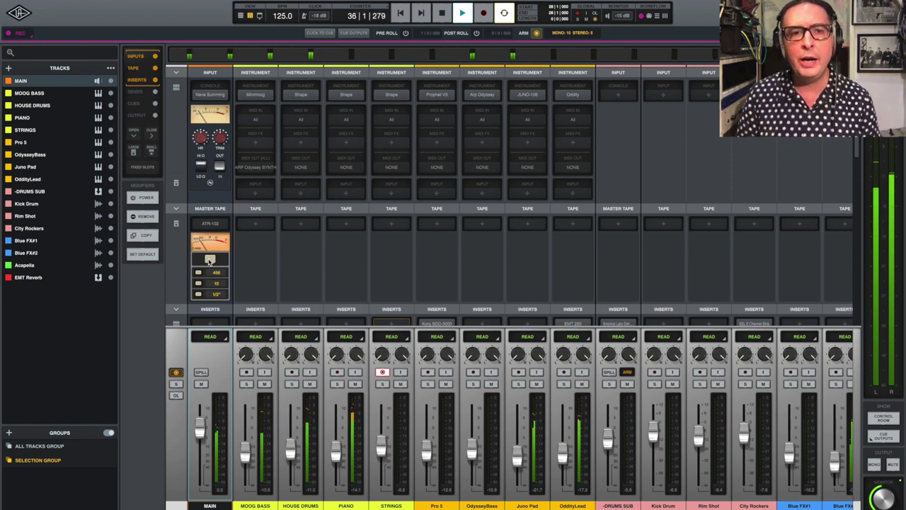
pyautogui.press('super+equal')
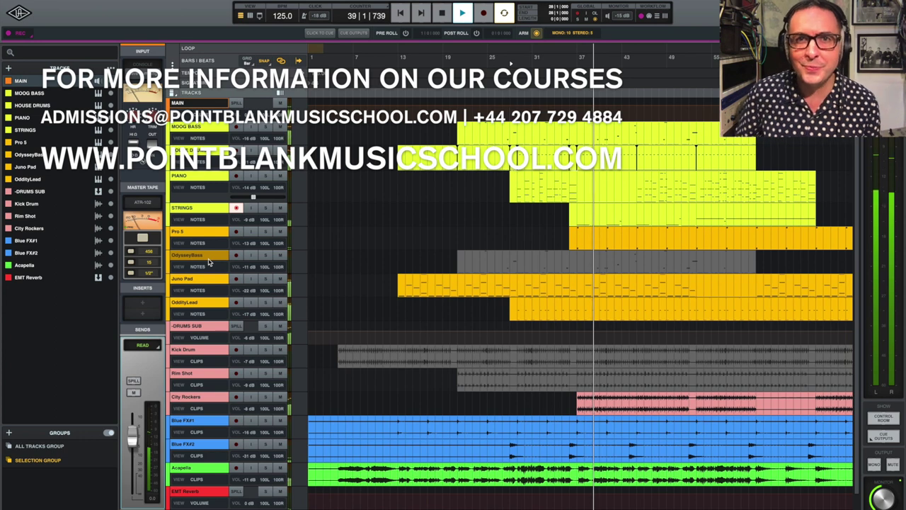
# Lower the STRINGS track volume from -9 dB to about -13 dB in the inspector.
pyautogui.click(211, 207)
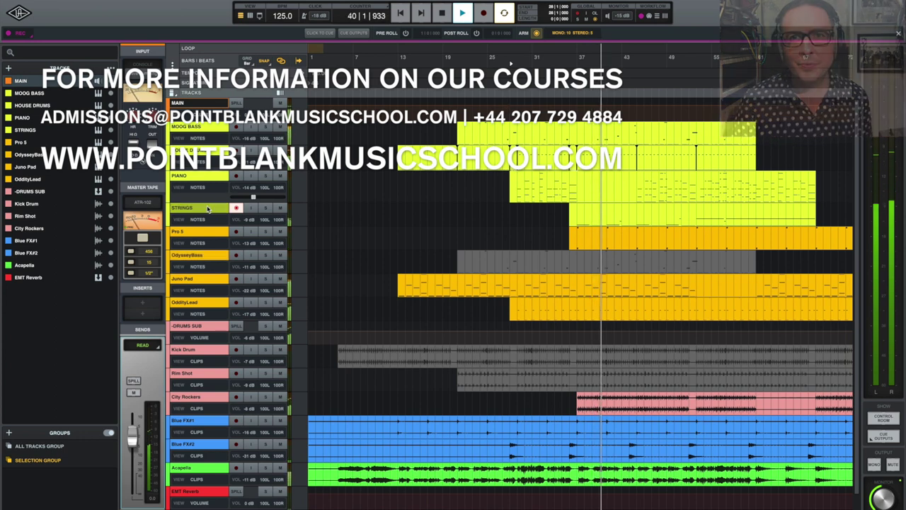
pyautogui.moveTo(132, 457); pyautogui.dragTo(131, 463)
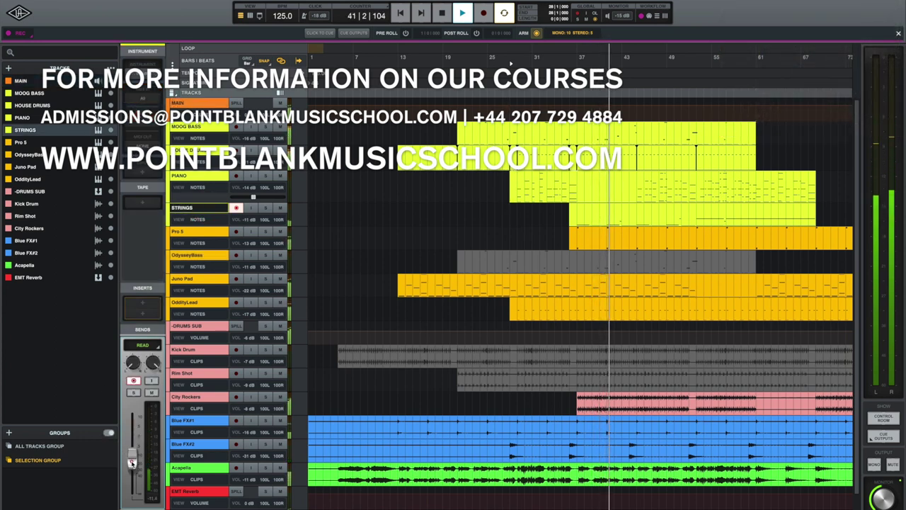